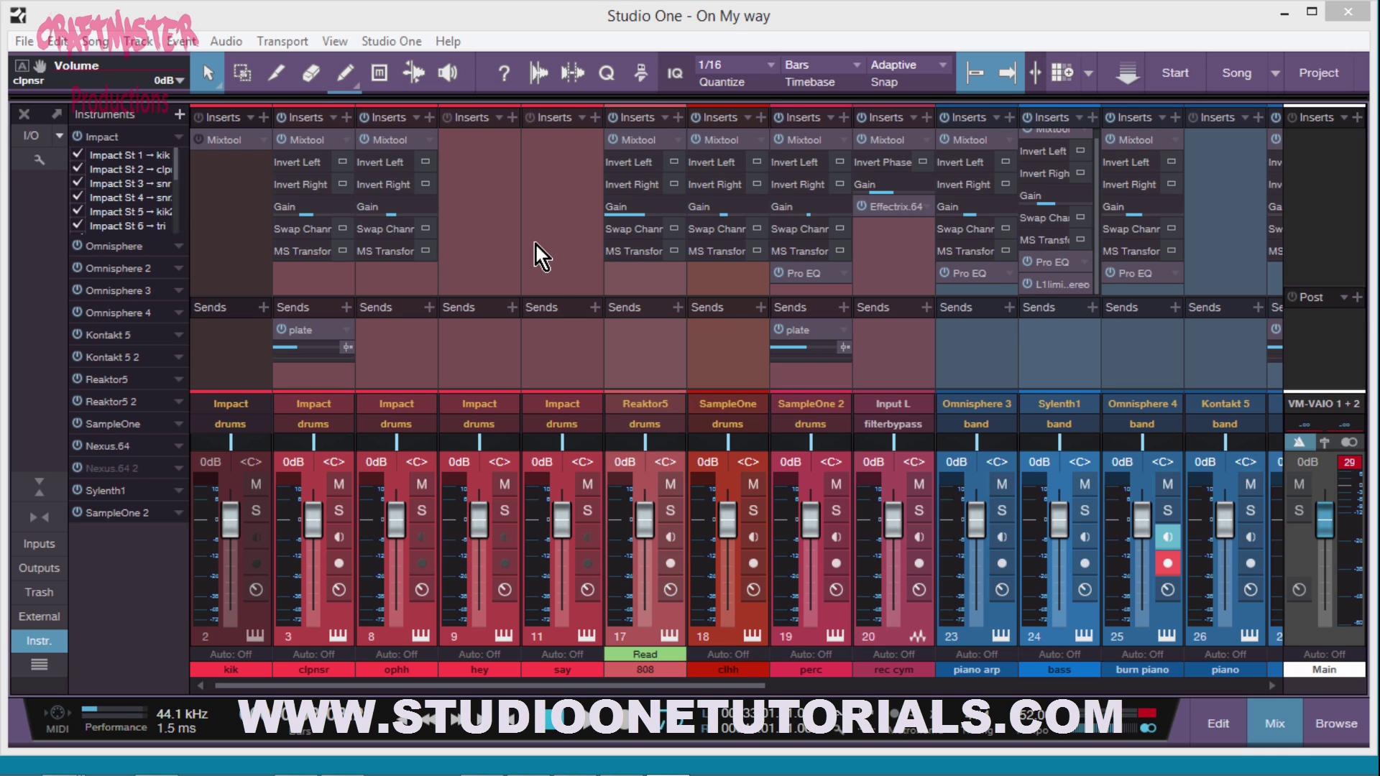
Step: Select the 'say' channel, start the song, and clear the Main output's clip indicator
{"action": "left_click", "coordinate": [574, 336]}
{"action": "key", "text": "space"}
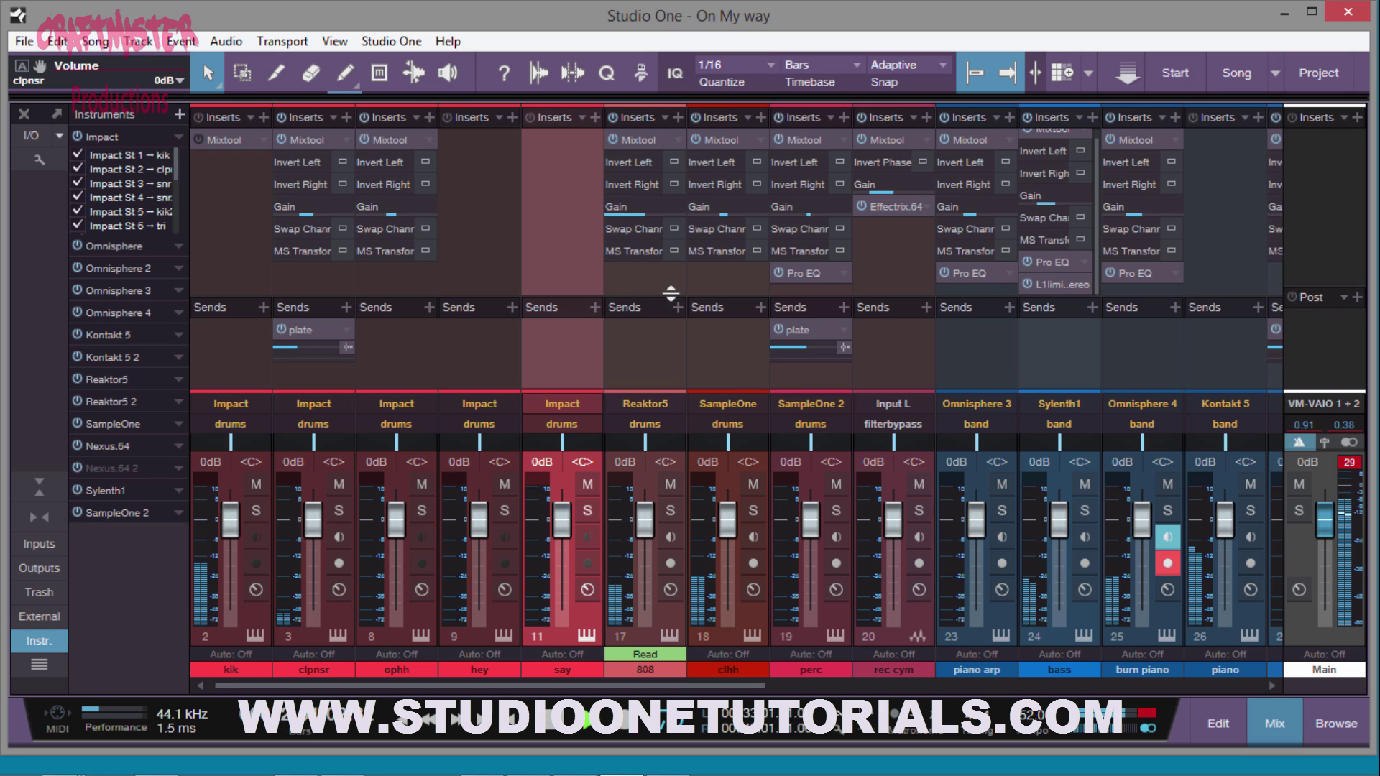
{"action": "left_click", "coordinate": [1353, 466]}
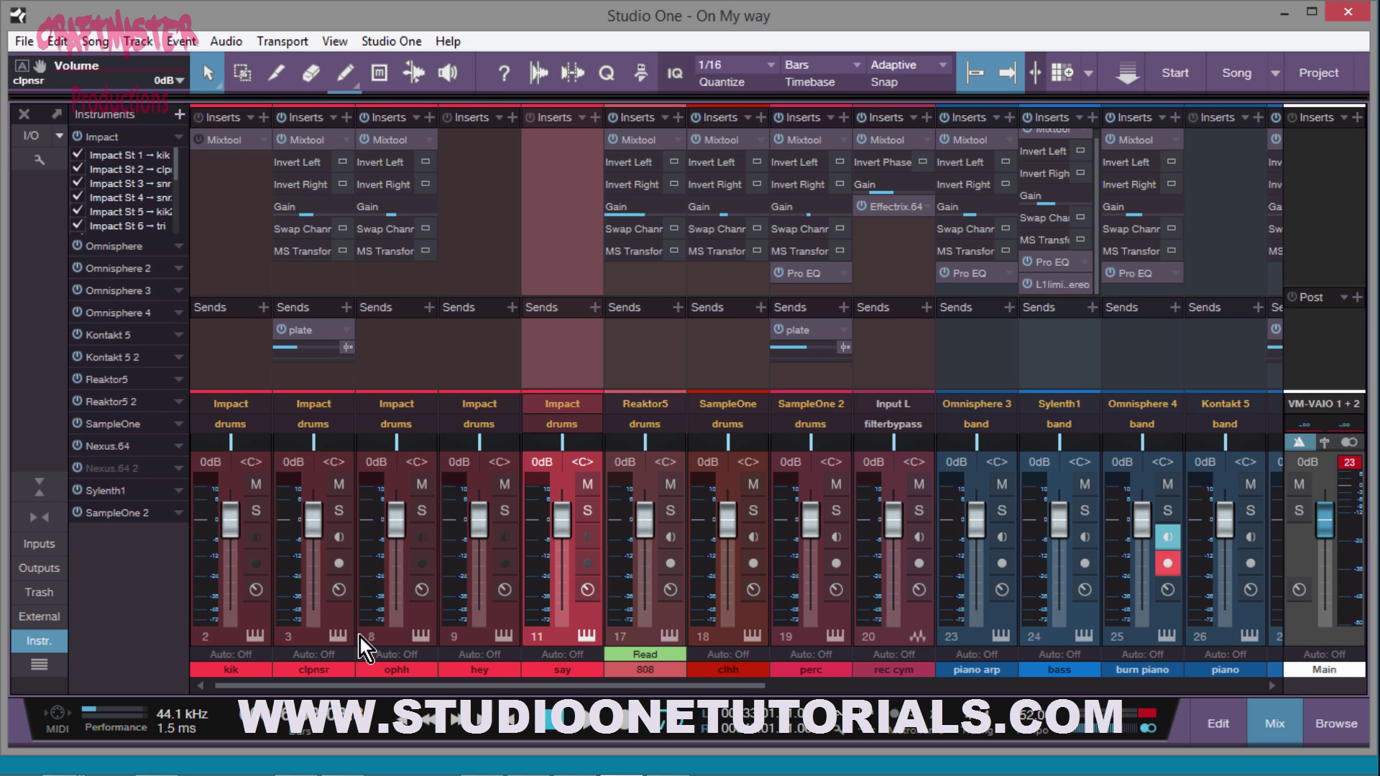
{"action": "left_click", "coordinate": [338, 620]}
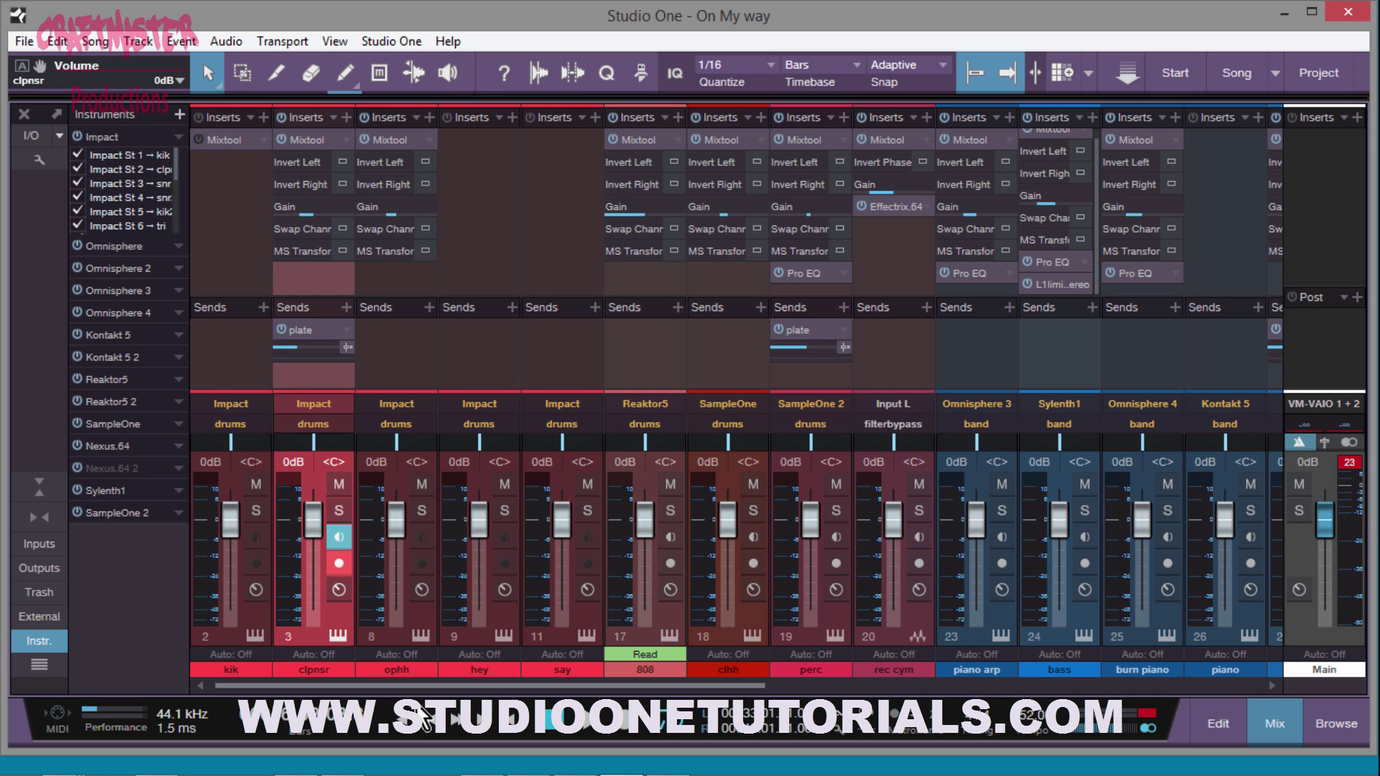
{"action": "left_click_drag", "start_coordinate": [367, 686], "coordinate": [990, 655]}
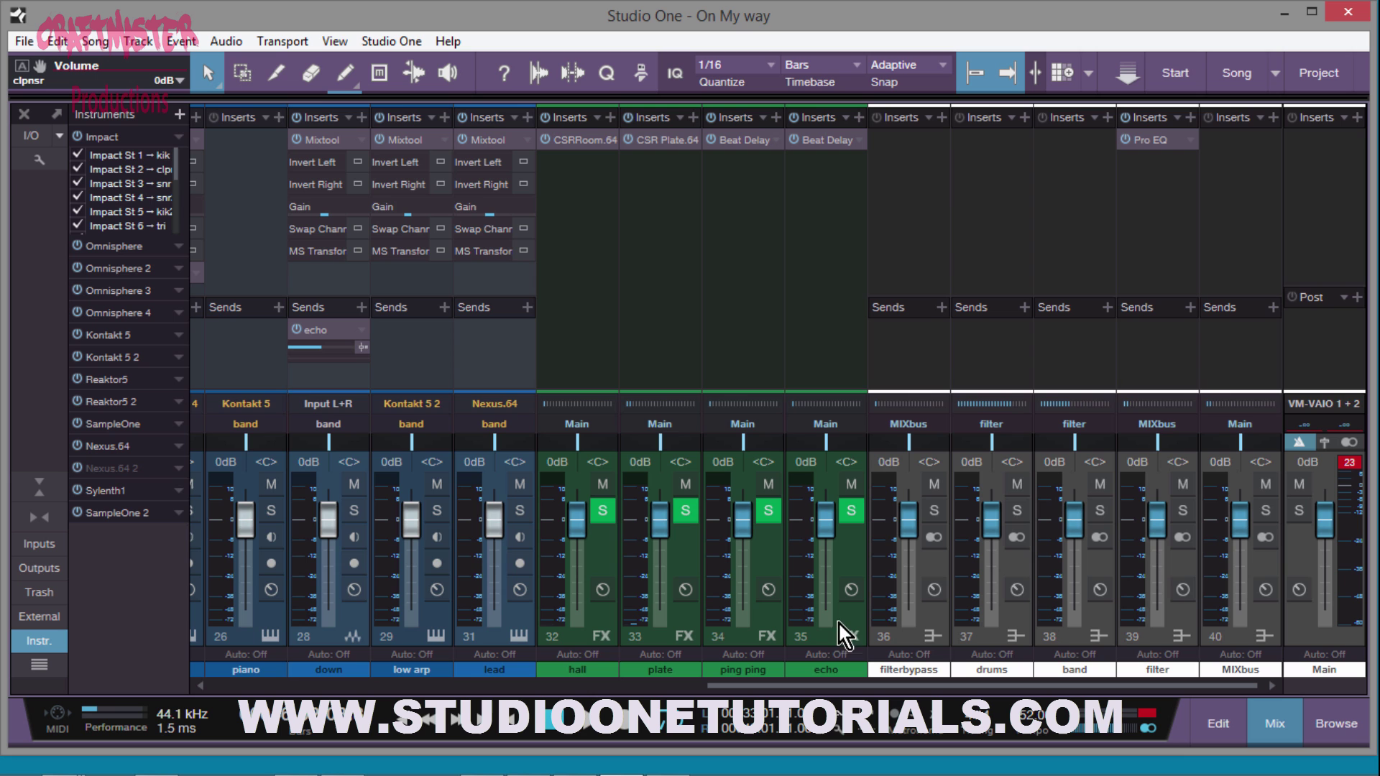
{"action": "left_click", "coordinate": [520, 616]}
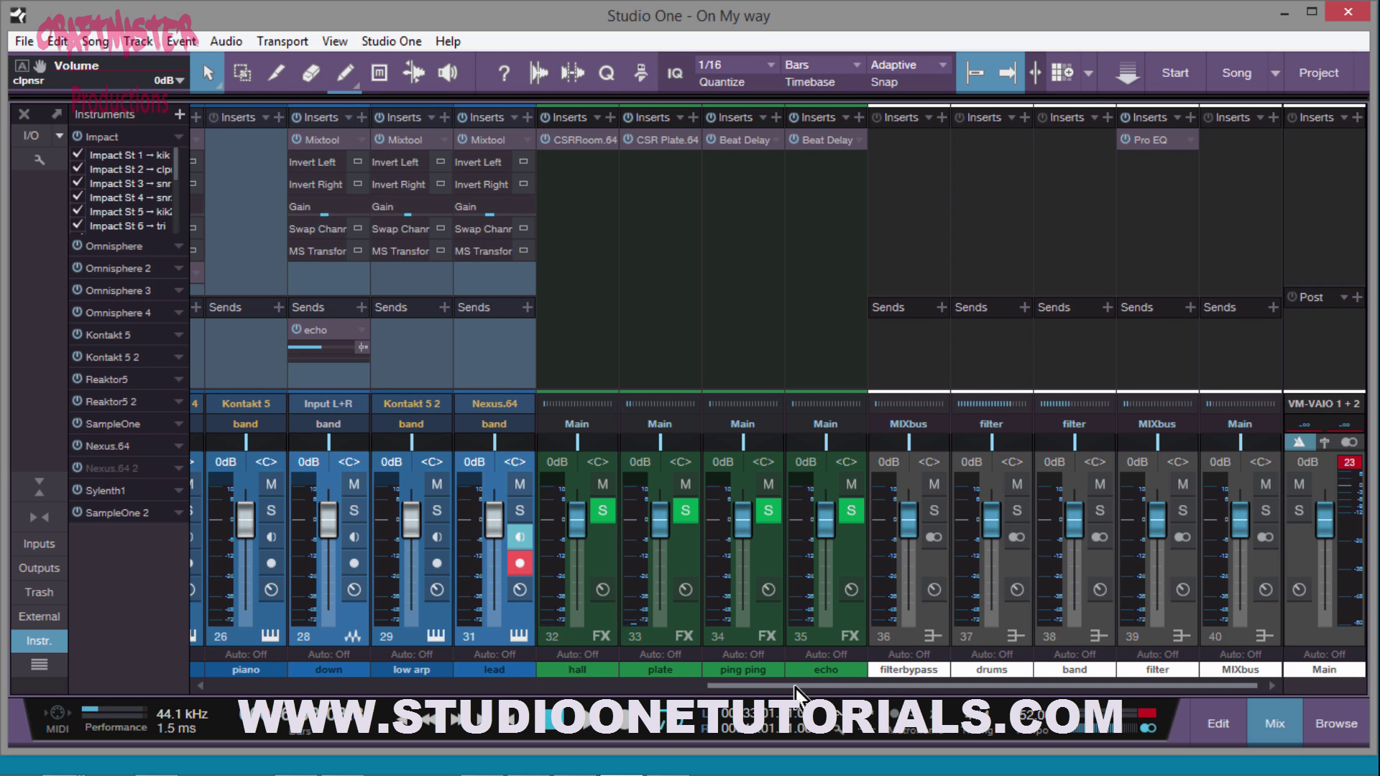
{"action": "left_click_drag", "start_coordinate": [792, 685], "coordinate": [458, 684]}
{"action": "left_click", "coordinate": [640, 621]}
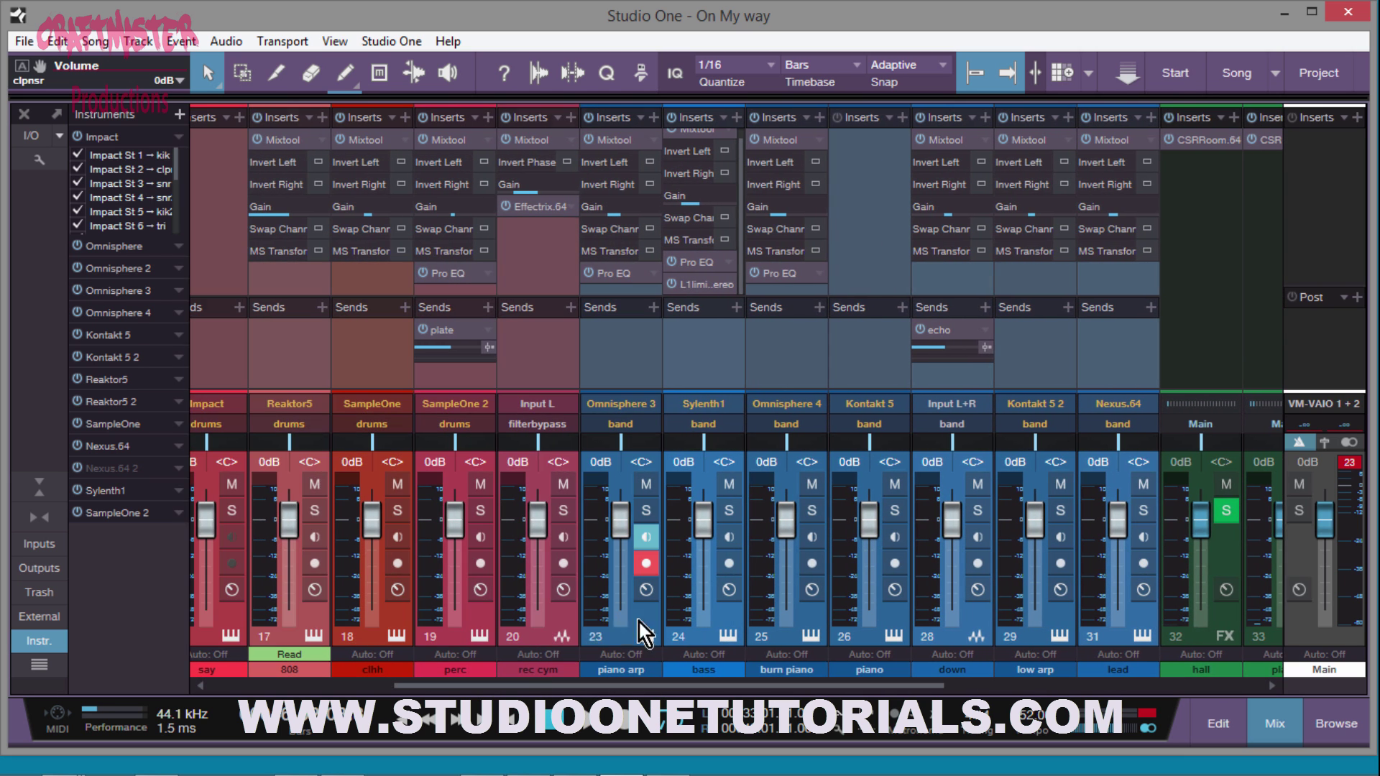
{"action": "left_click_drag", "start_coordinate": [581, 684], "coordinate": [438, 677]}
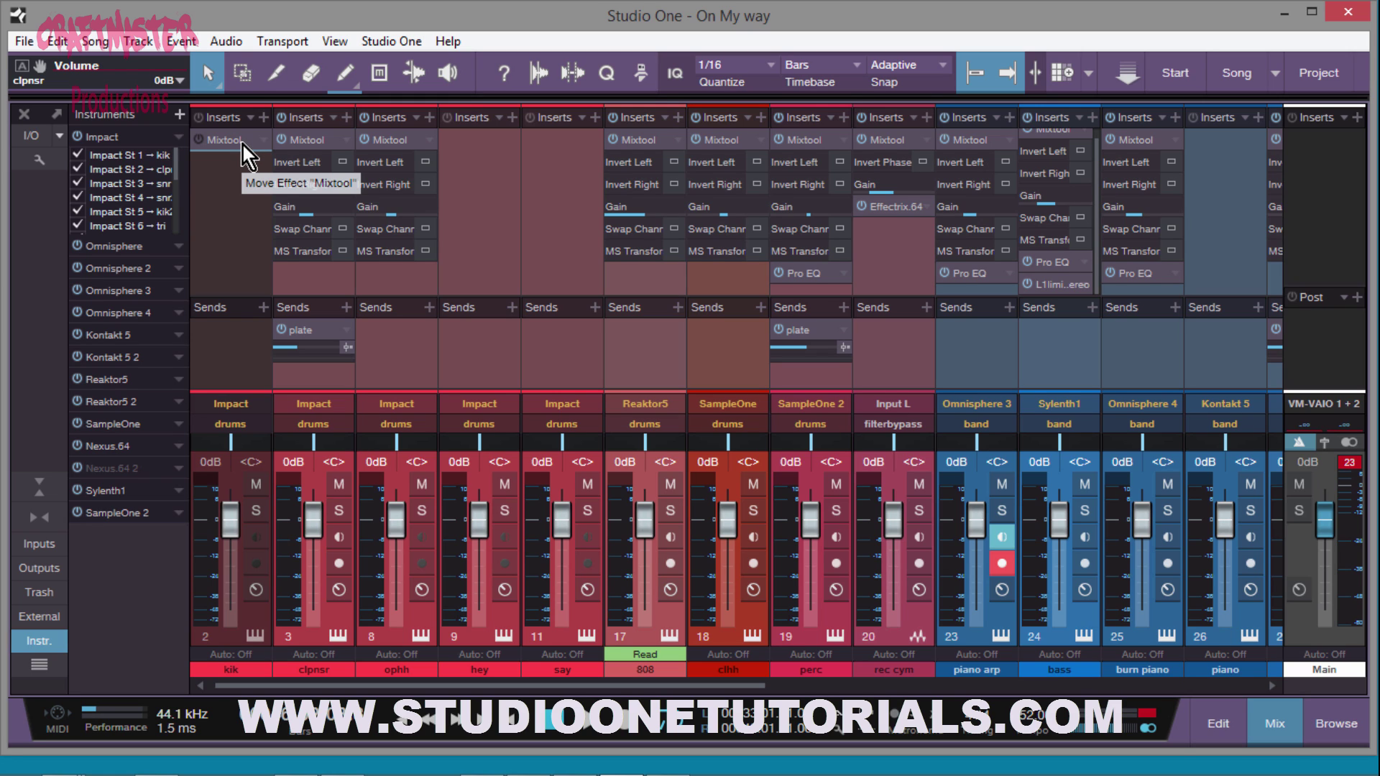
{"action": "key", "text": "ctrl"}
{"action": "left_click_drag", "start_coordinate": [242, 146], "coordinate": [301, 268]}
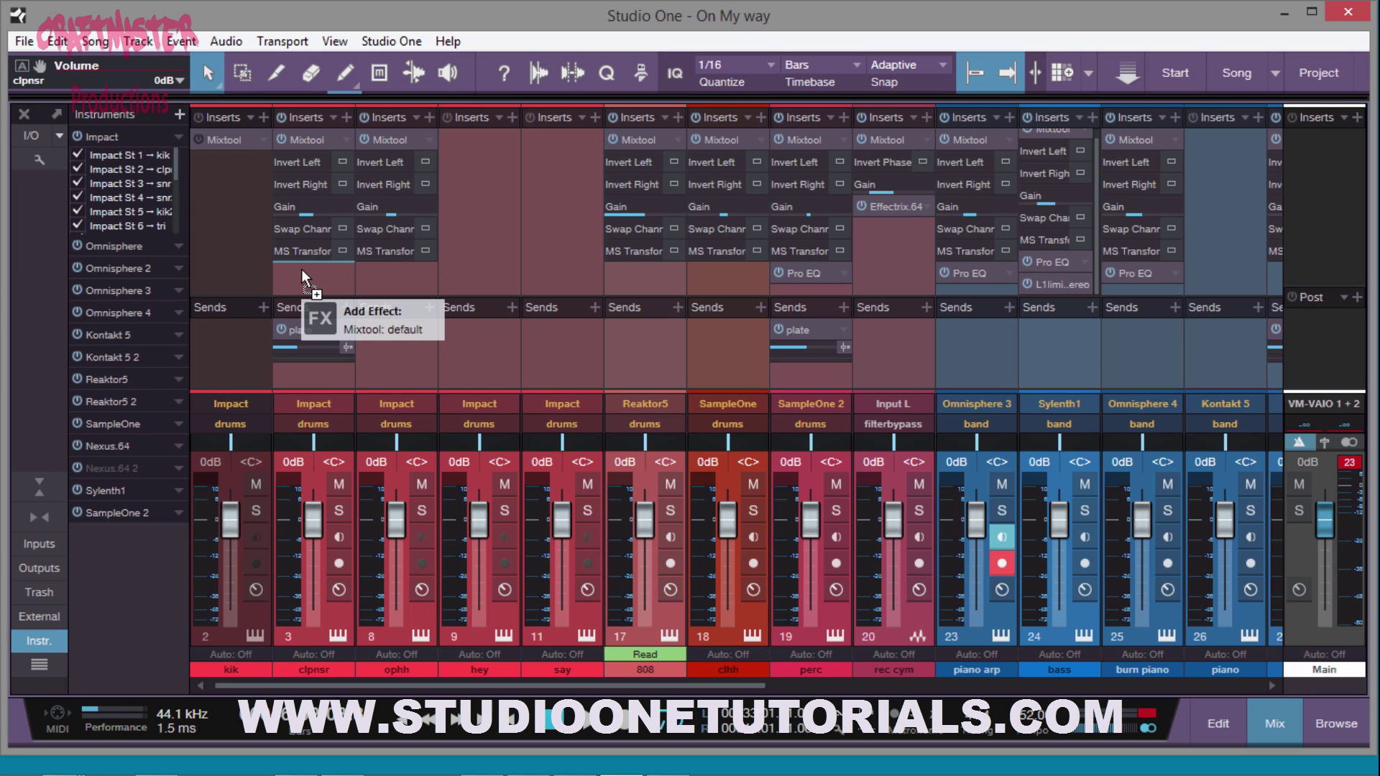
{"action": "left_click_drag", "start_coordinate": [301, 269], "coordinate": [212, 146]}
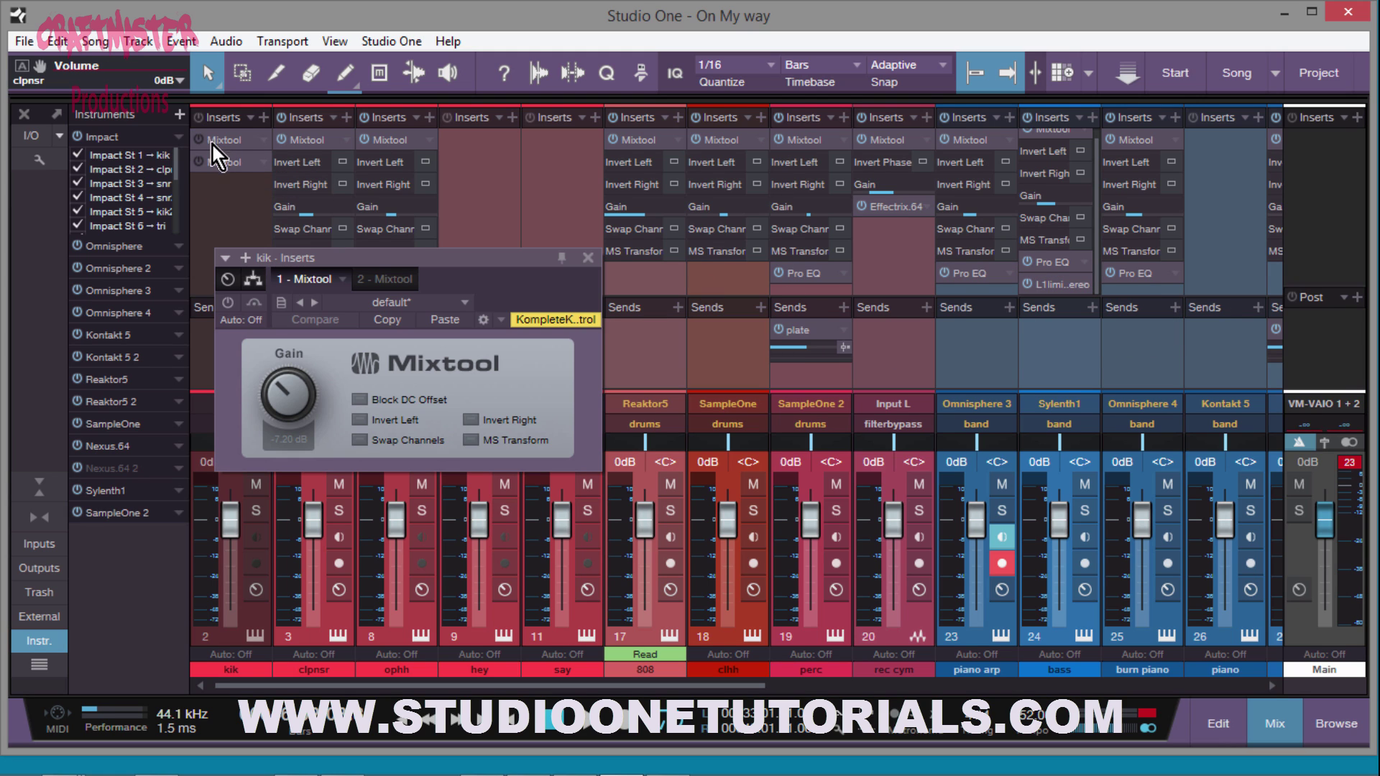
{"action": "left_click", "coordinate": [587, 258]}
{"action": "right_click", "coordinate": [230, 162]}
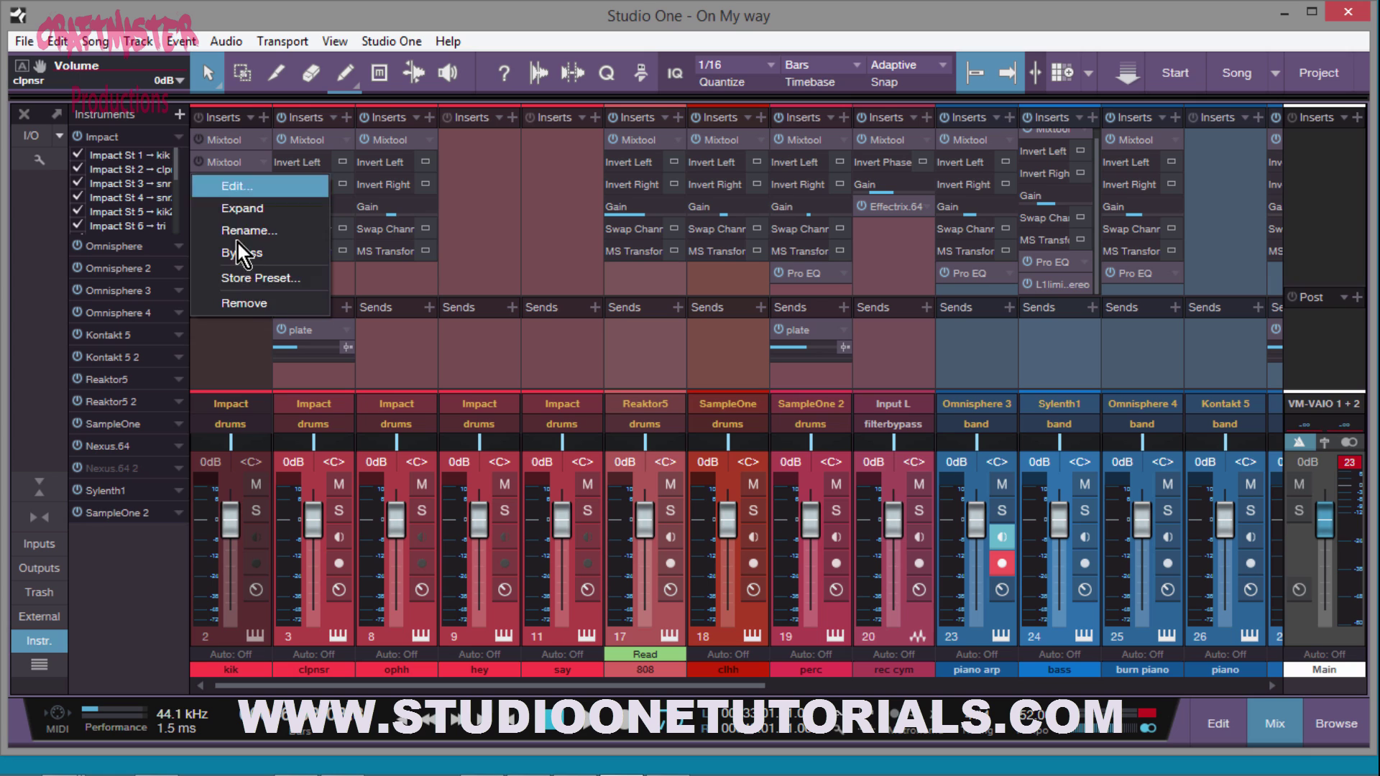
{"action": "left_click", "coordinate": [251, 302]}
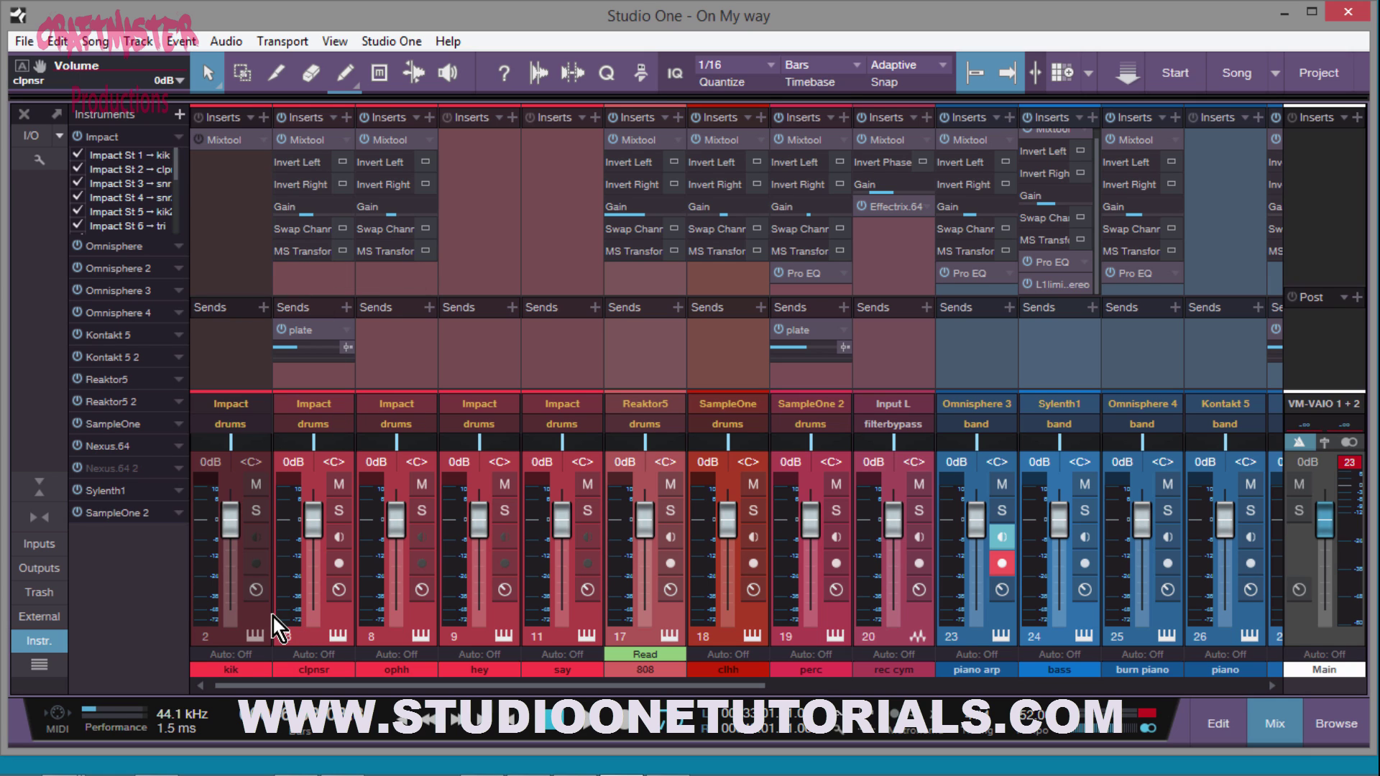
Step: Select all channels from kik to lead and pull their faders down to -oo
{"action": "left_click", "coordinate": [255, 610]}
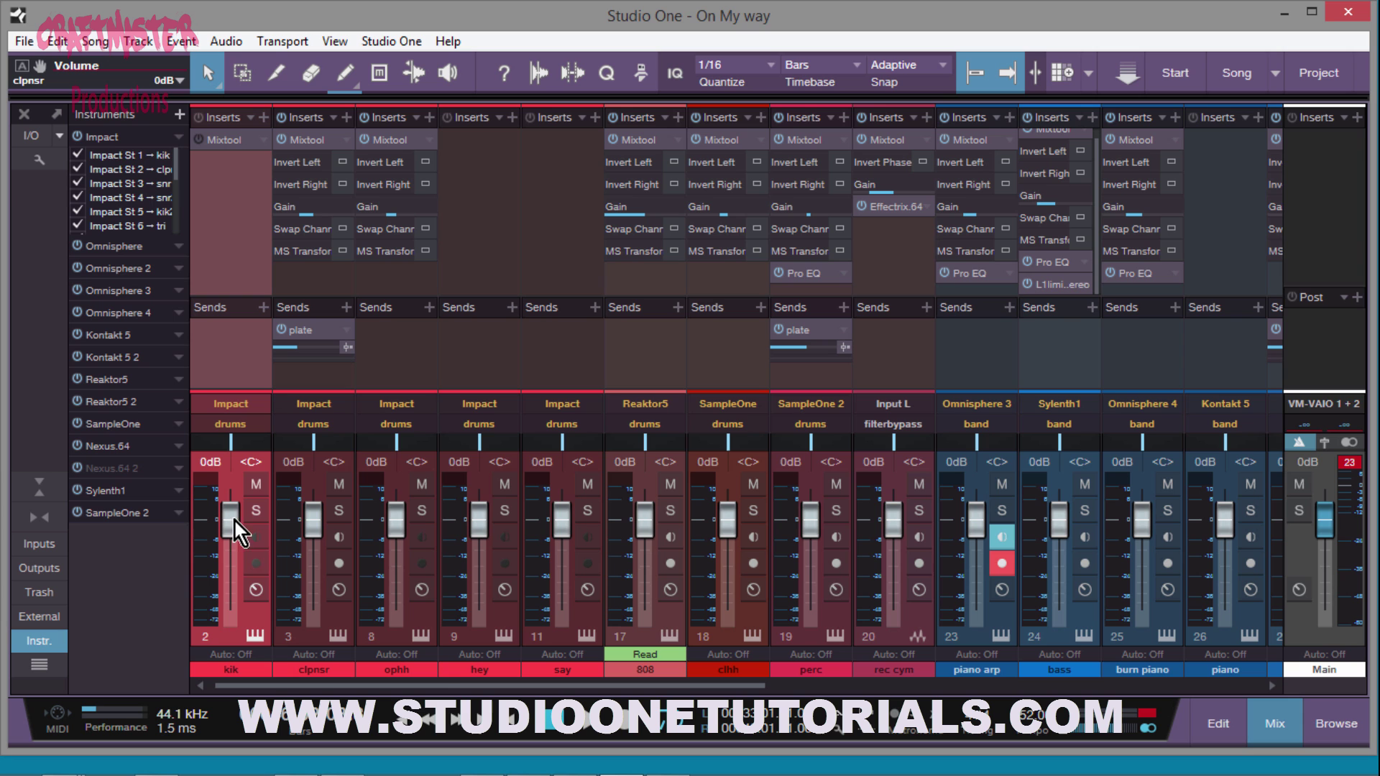
{"action": "left_click_drag", "start_coordinate": [450, 682], "coordinate": [757, 674]}
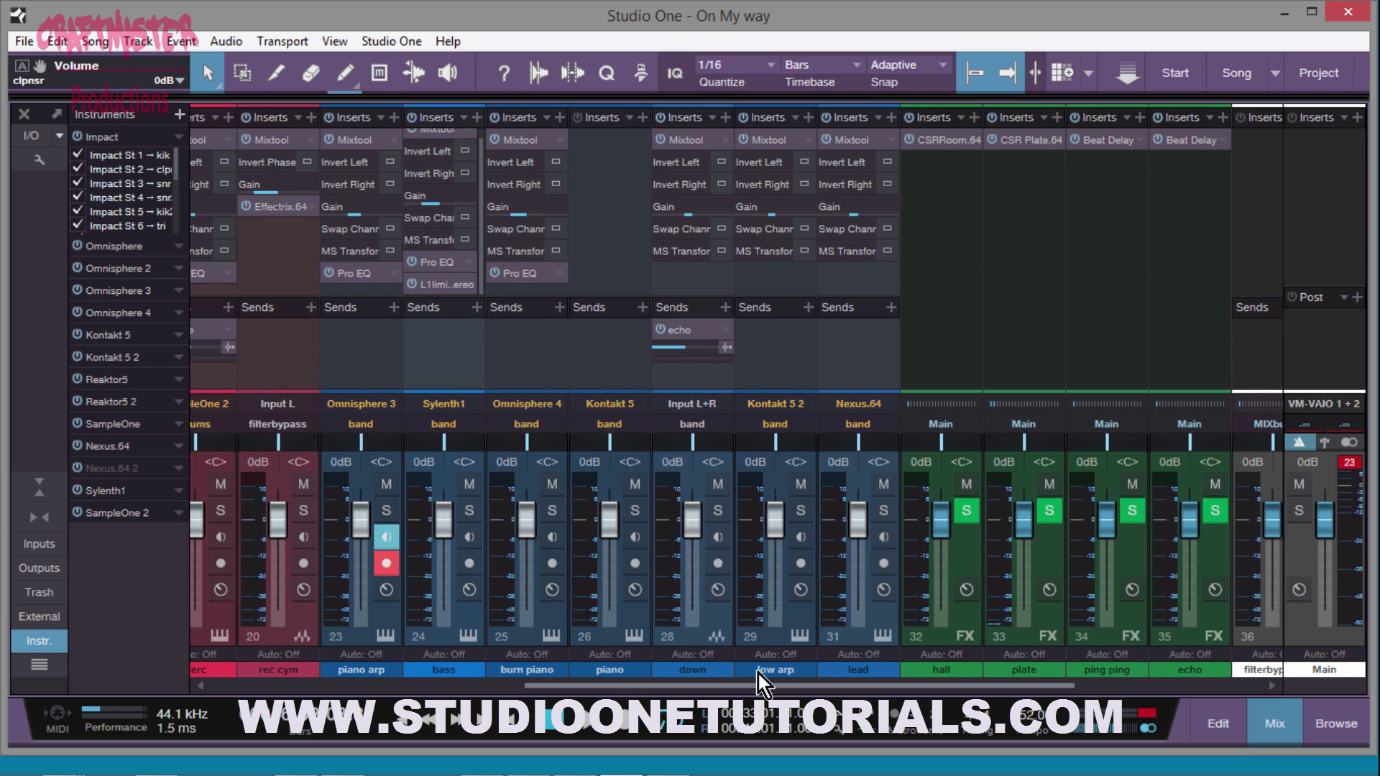
{"action": "left_click", "coordinate": [882, 616], "text": "shift"}
{"action": "left_click_drag", "start_coordinate": [858, 517], "coordinate": [542, 687]}
Step: Raise only the kik fader to -7.0 dB and clear the Main clip indicator
{"action": "left_click", "coordinate": [259, 621]}
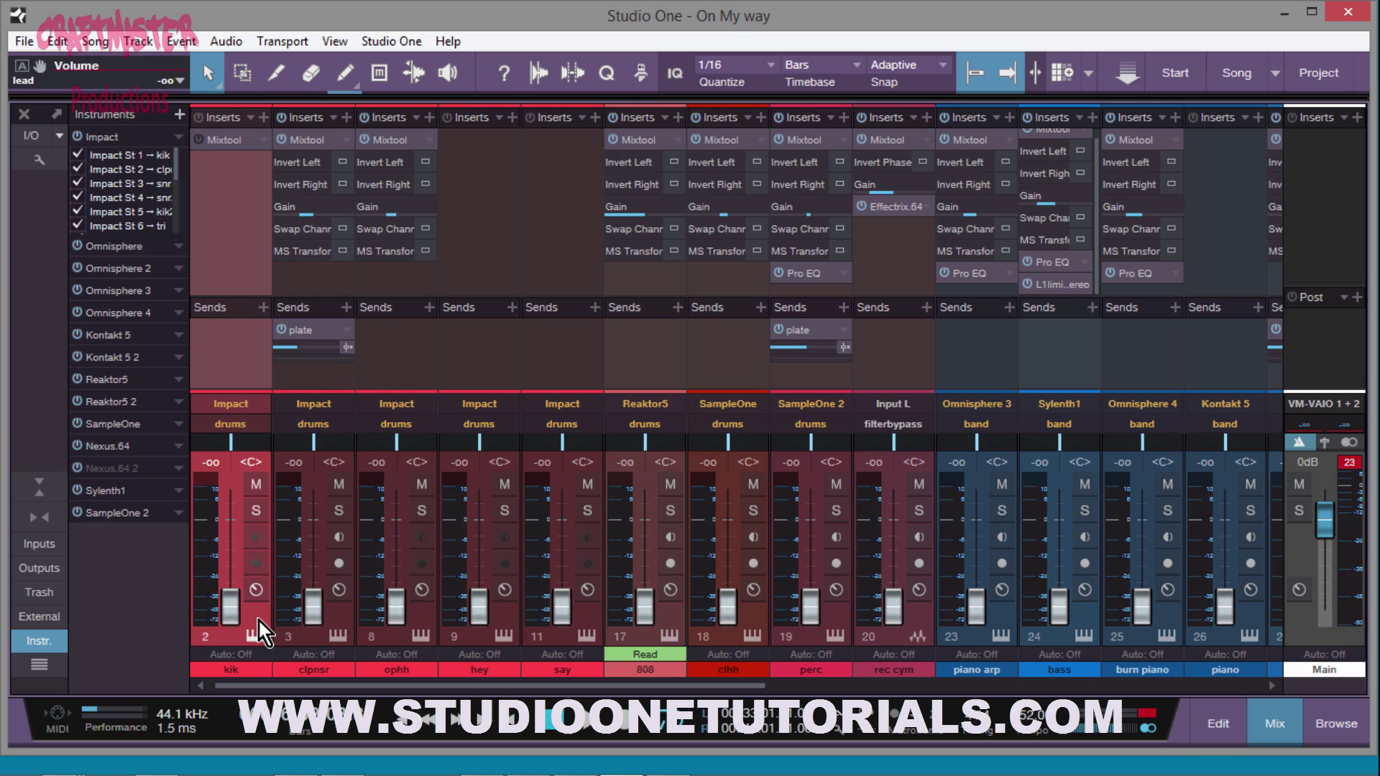
{"action": "left_click_drag", "start_coordinate": [232, 614], "coordinate": [236, 546]}
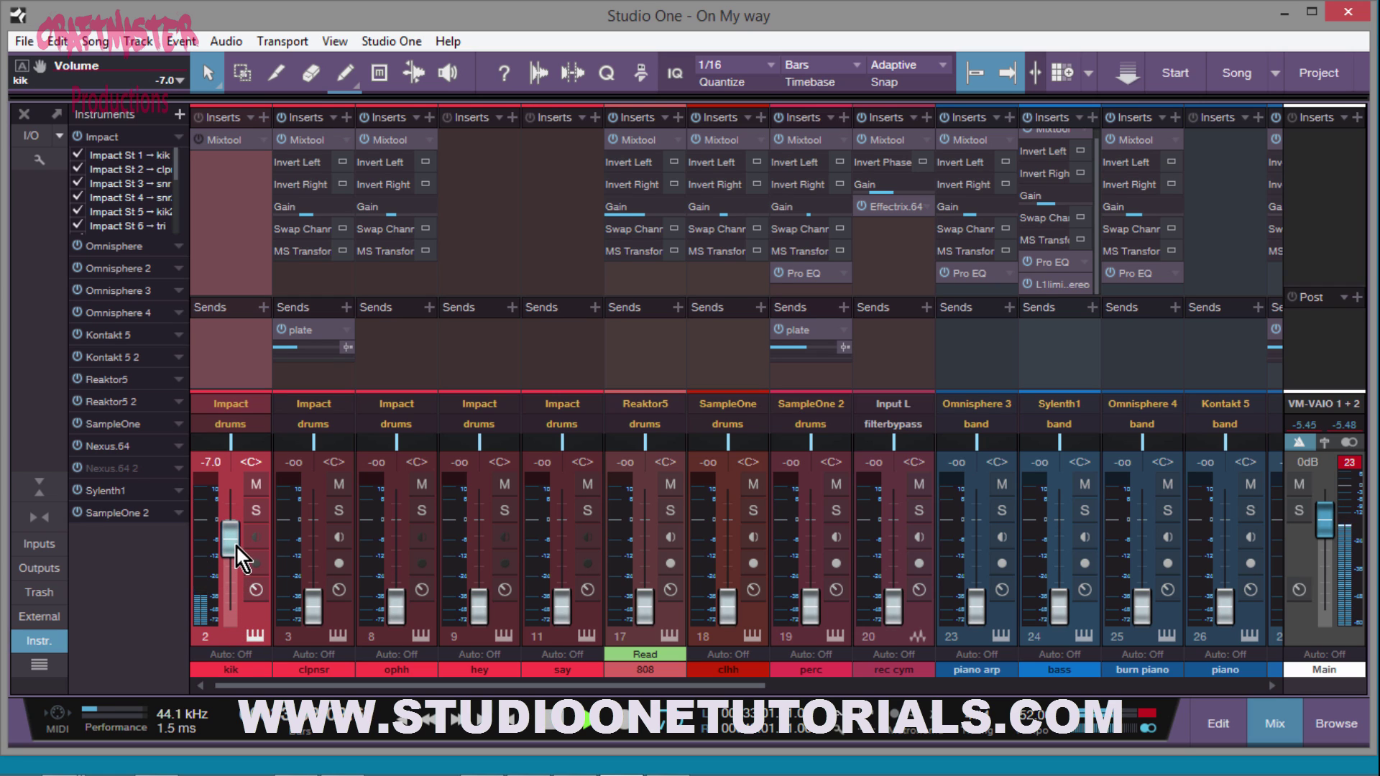
{"action": "left_click_drag", "start_coordinate": [236, 547], "coordinate": [236, 541]}
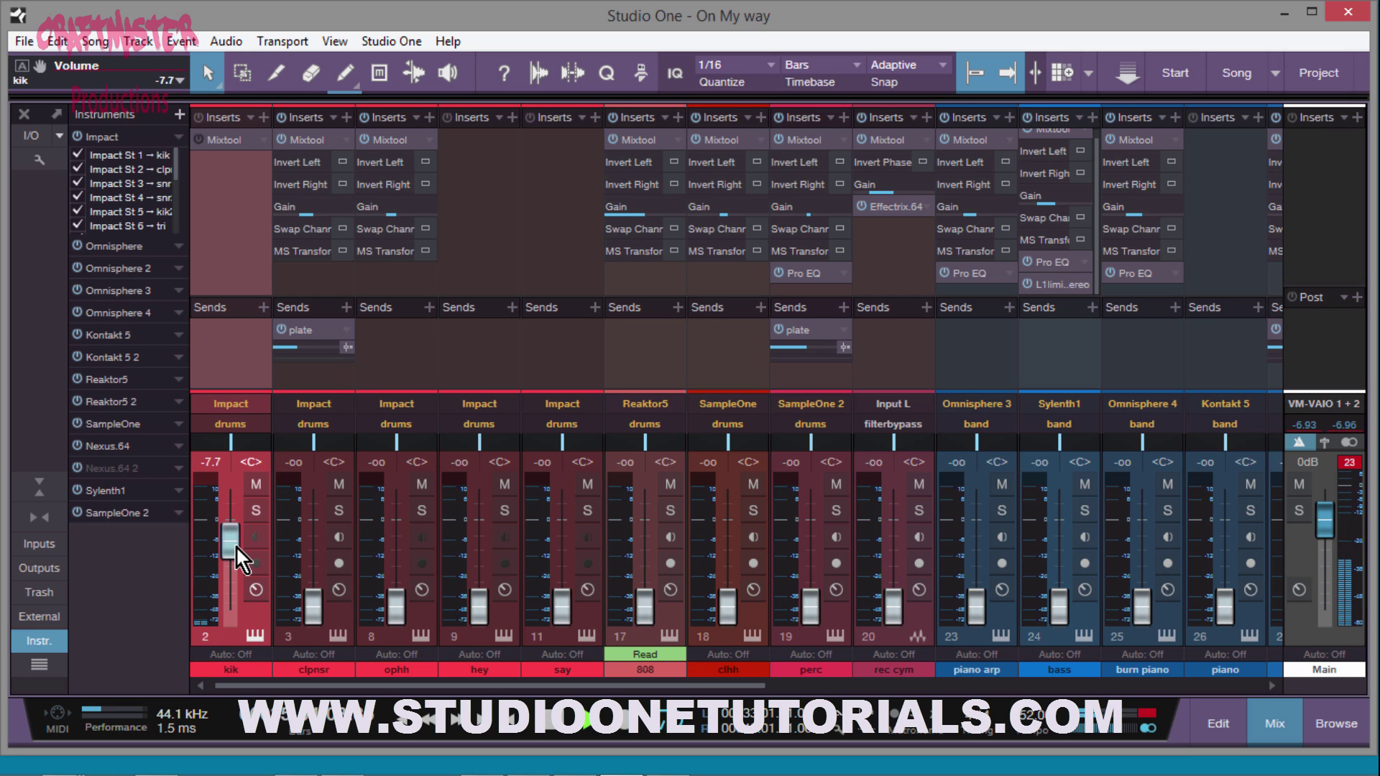
{"action": "scroll", "coordinate": [236, 544], "scroll_direction": "down", "scroll_amount": 1}
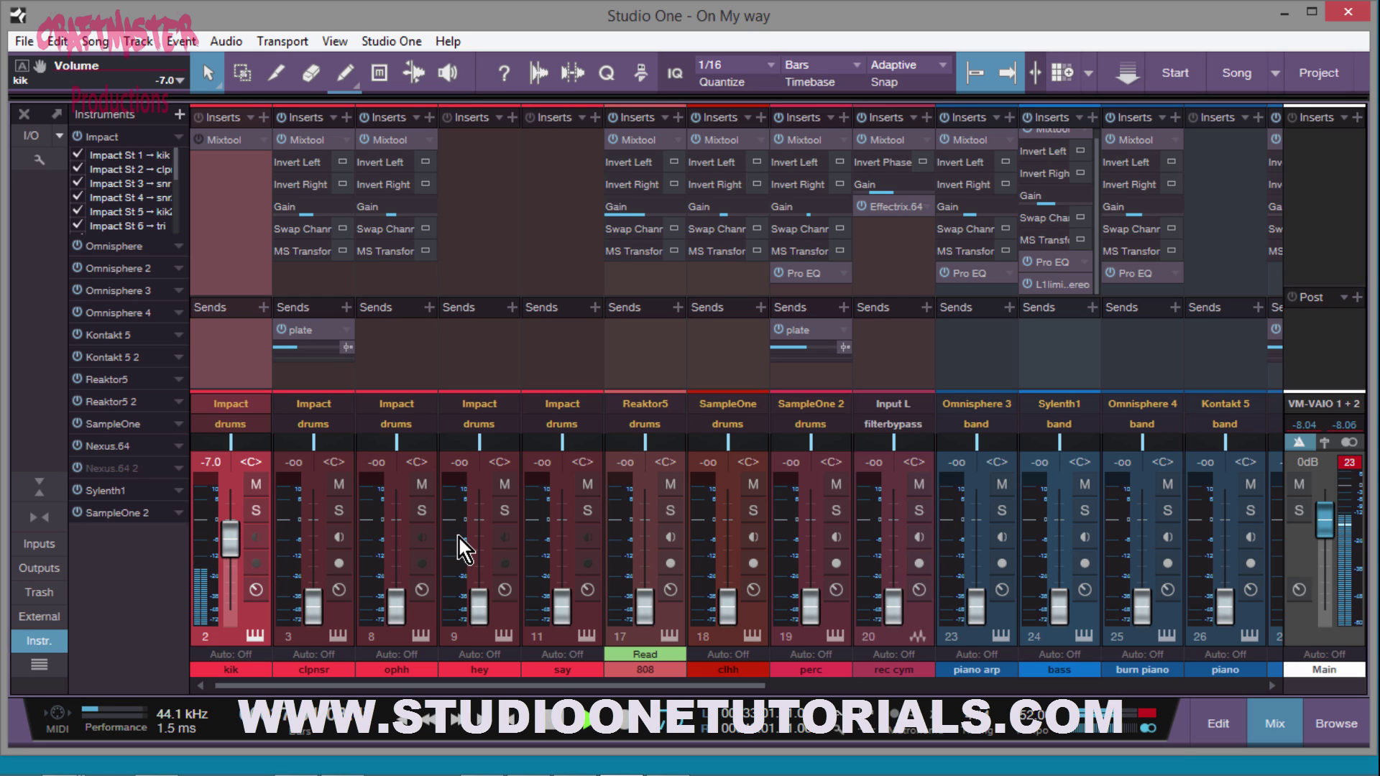
{"action": "left_click", "coordinate": [1349, 463]}
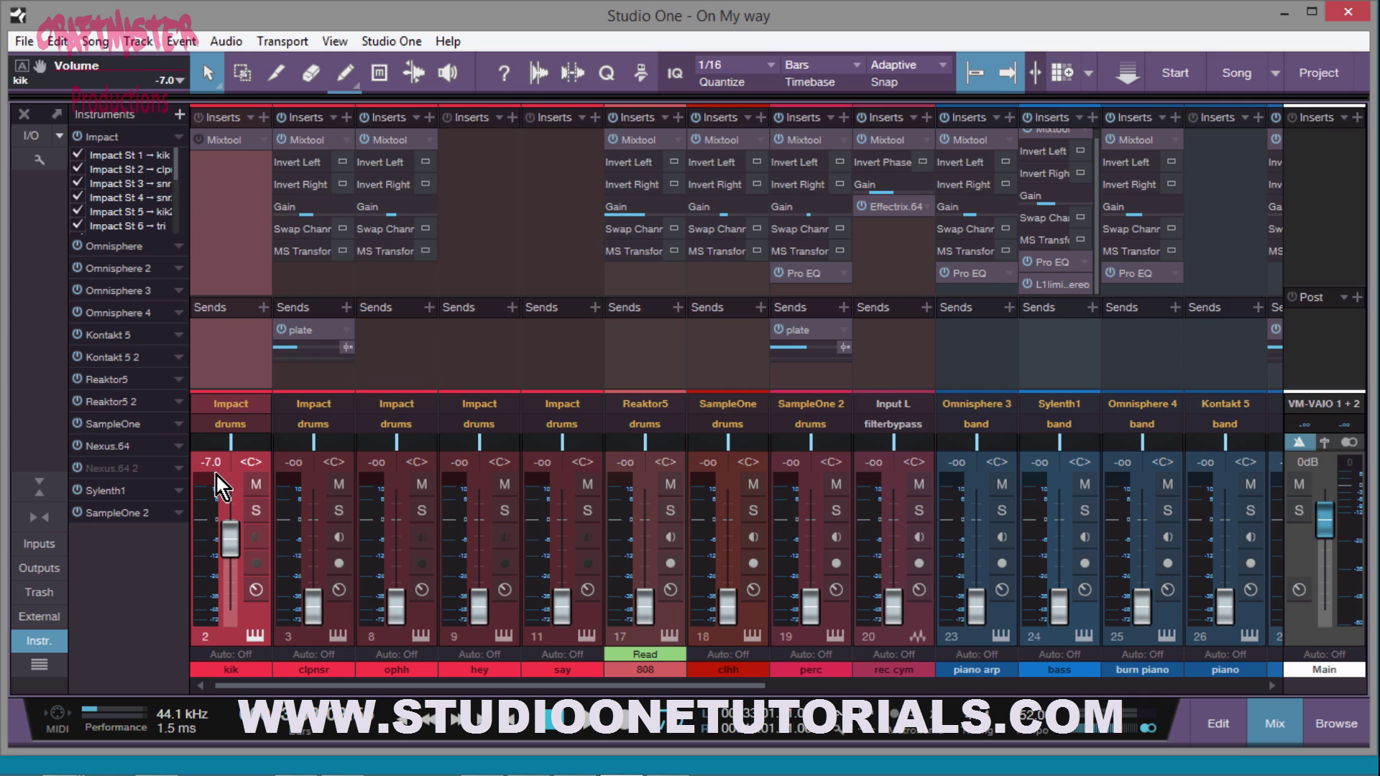
Step: Return the kik, clpnsr, rec cym, piano arp and Nexus channel faders to 0 dB
{"action": "left_click", "coordinate": [228, 542], "text": "ctrl"}
{"action": "left_click", "coordinate": [335, 623]}
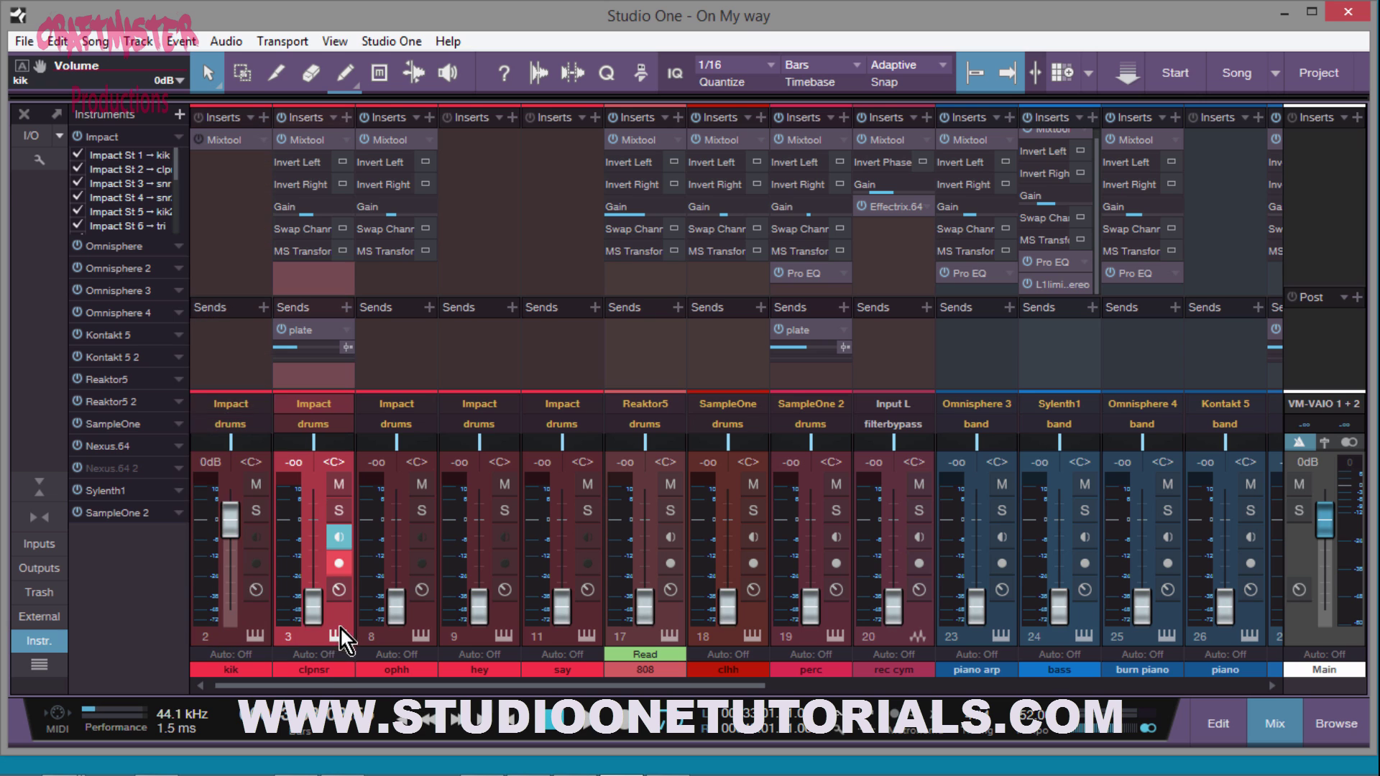
{"action": "left_click_drag", "start_coordinate": [340, 686], "coordinate": [594, 691]}
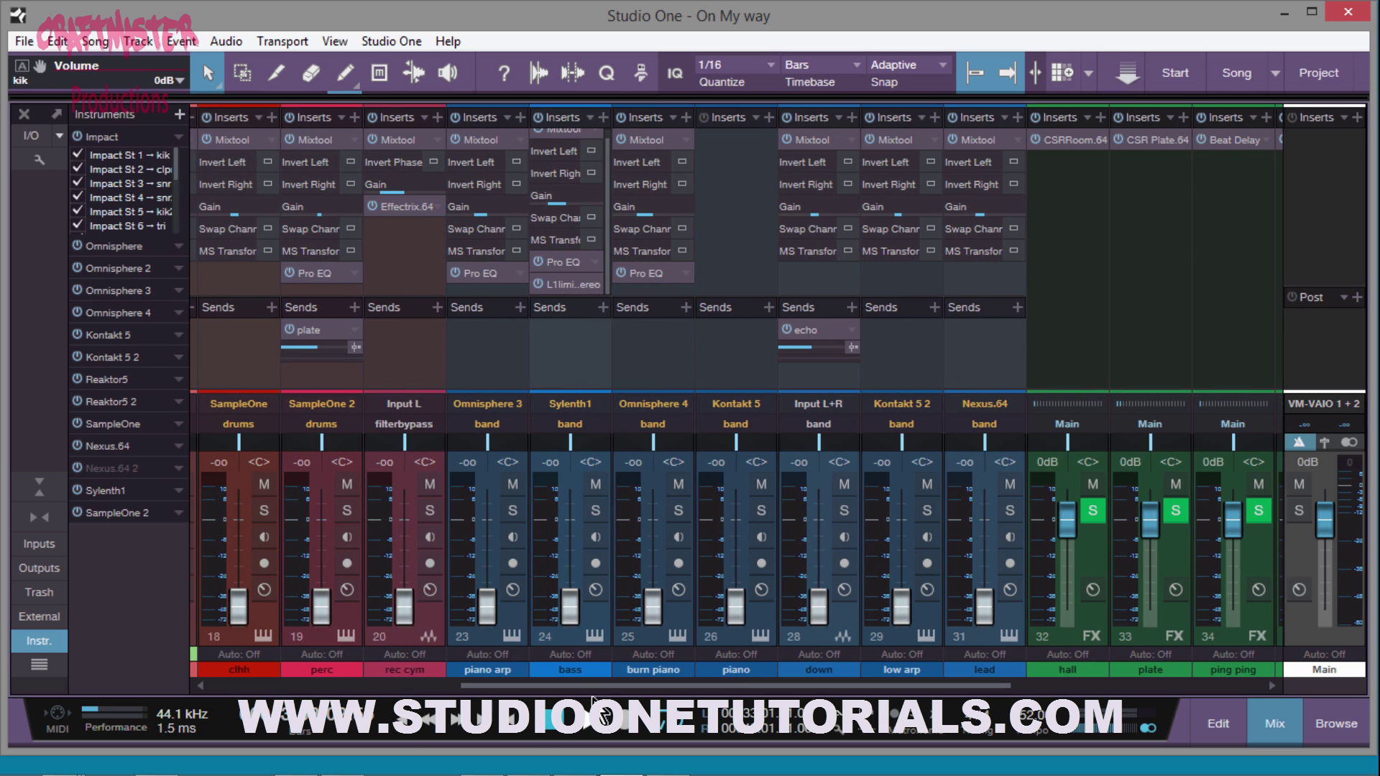
{"action": "left_click", "coordinate": [1021, 620], "text": "shift"}
{"action": "left_click", "coordinate": [1012, 622], "text": "ctrl"}
{"action": "left_click", "coordinate": [1012, 622], "text": "ctrl"}
{"action": "left_click", "coordinate": [430, 564]}
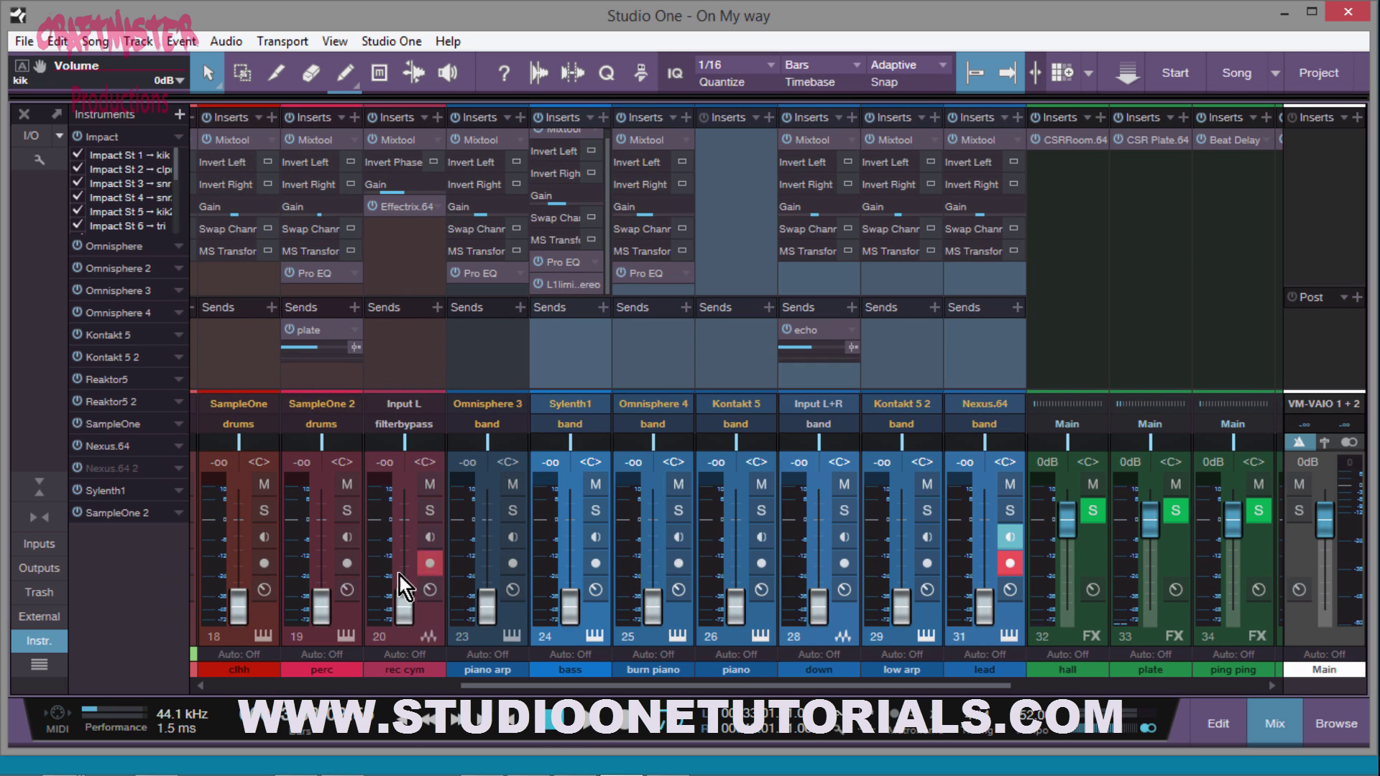
{"action": "left_click", "coordinate": [435, 616], "text": "ctrl"}
{"action": "left_click", "coordinate": [510, 620], "text": "ctrl"}
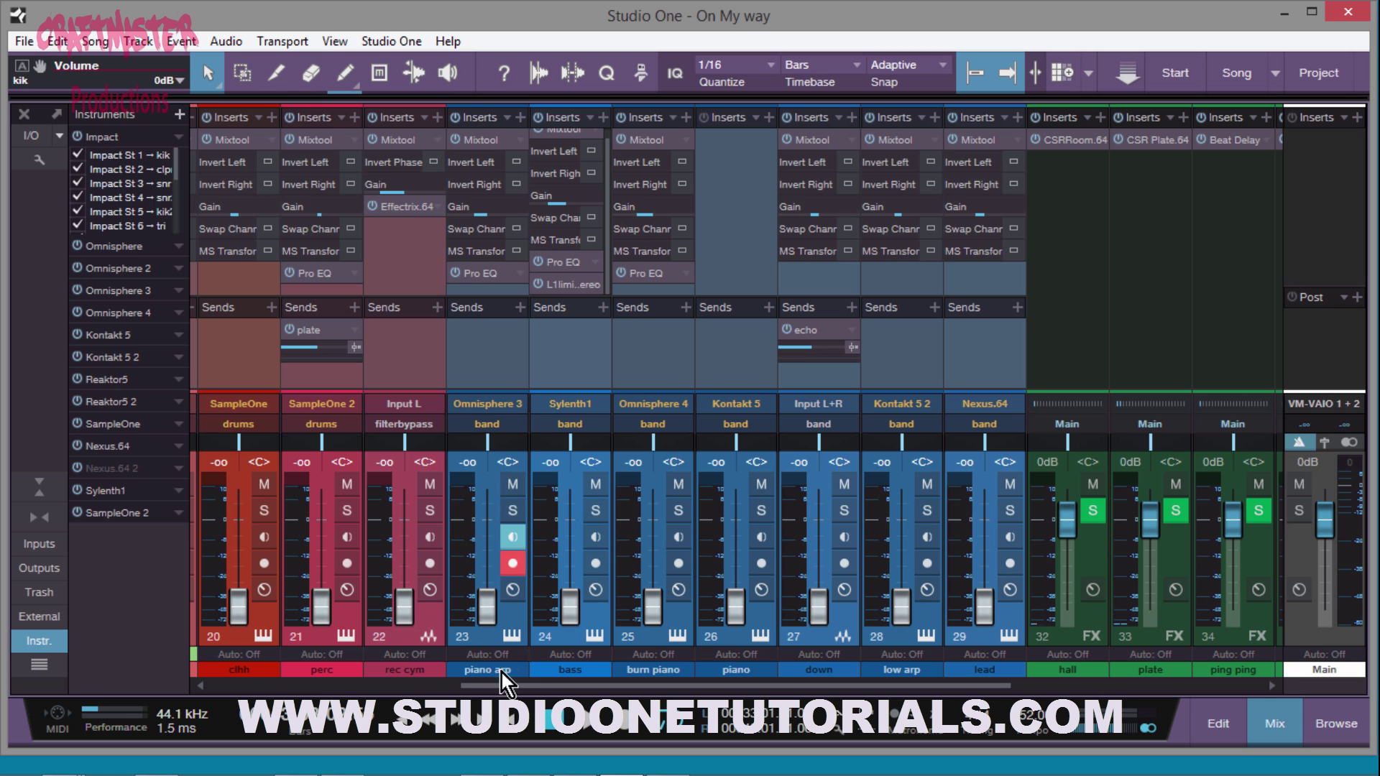
{"action": "left_click_drag", "start_coordinate": [501, 685], "coordinate": [262, 691]}
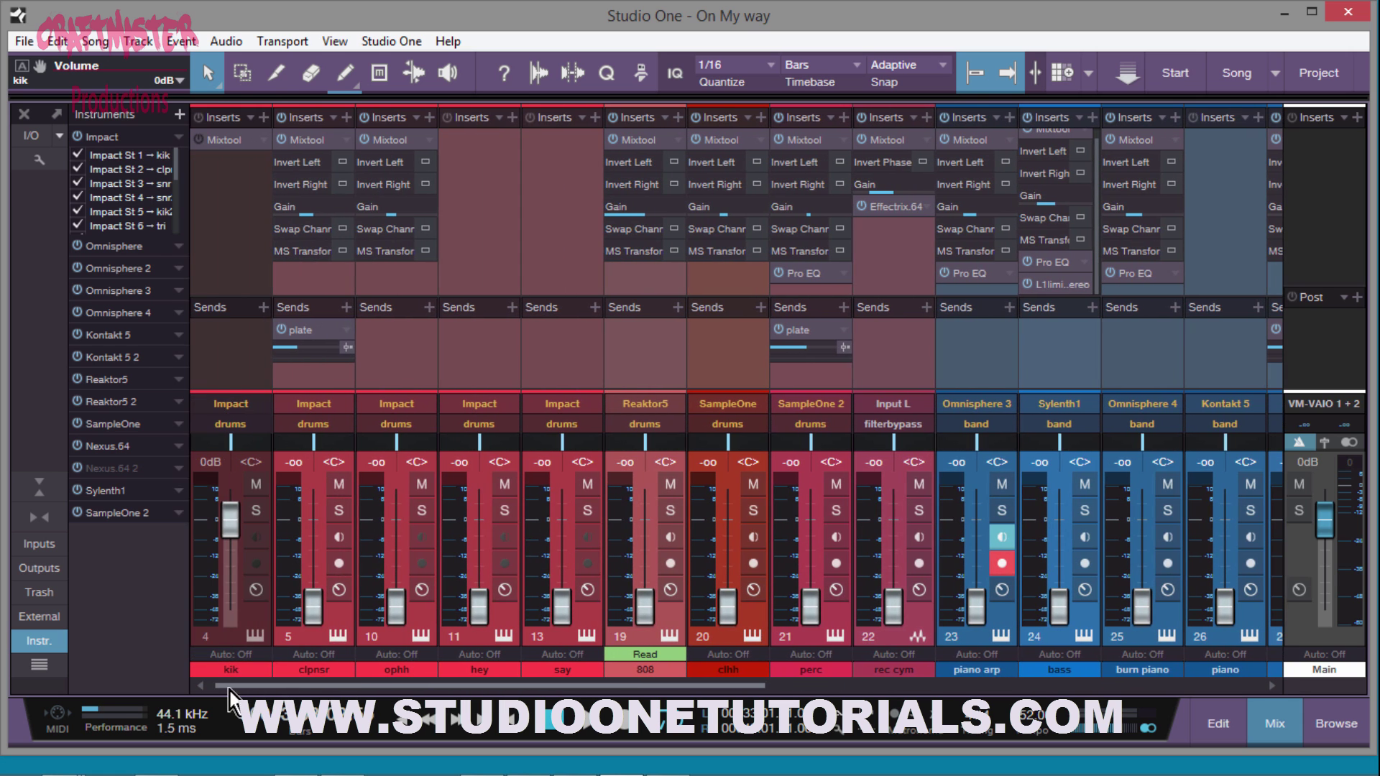
{"action": "left_click", "coordinate": [318, 609], "text": "alt"}
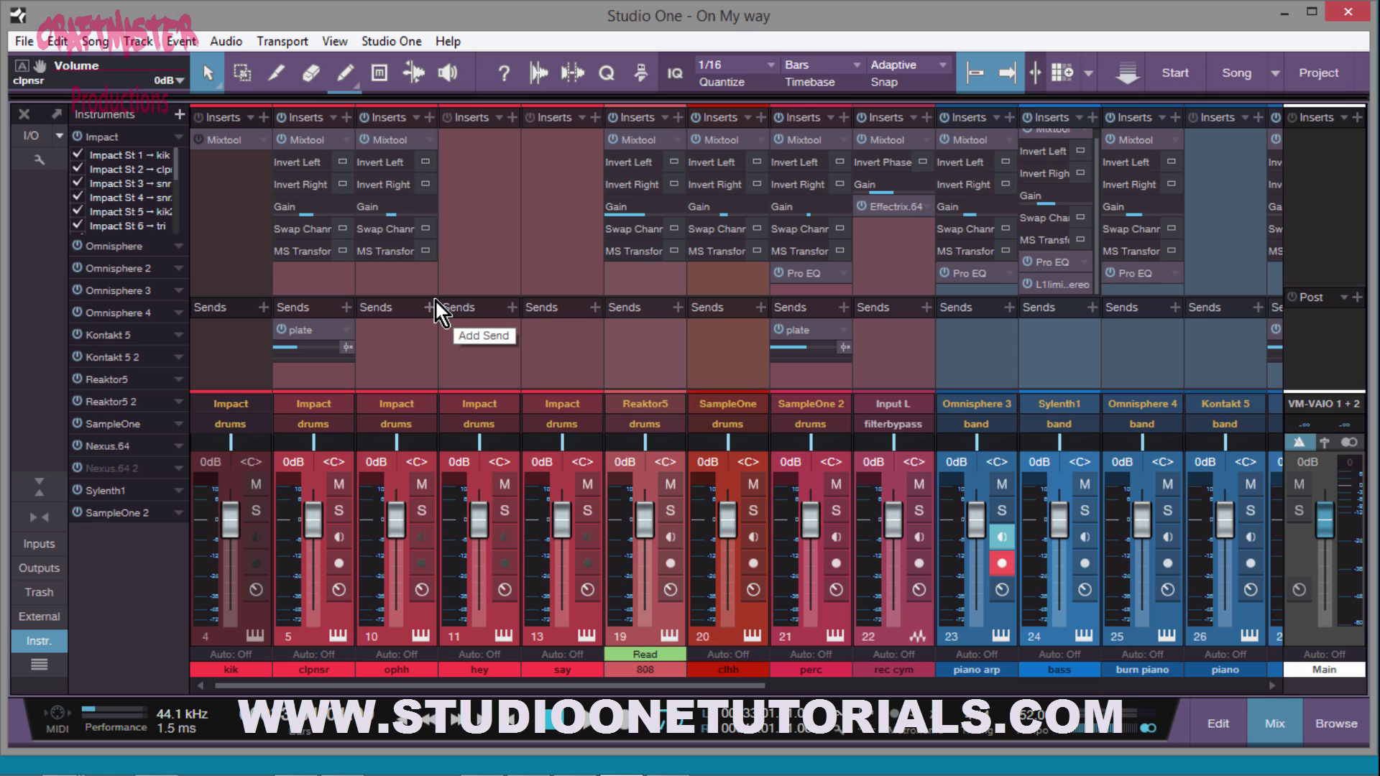
Step: Play the song, solo and unsolo ophh, and restore the full-height mixer
{"action": "key", "text": "space"}
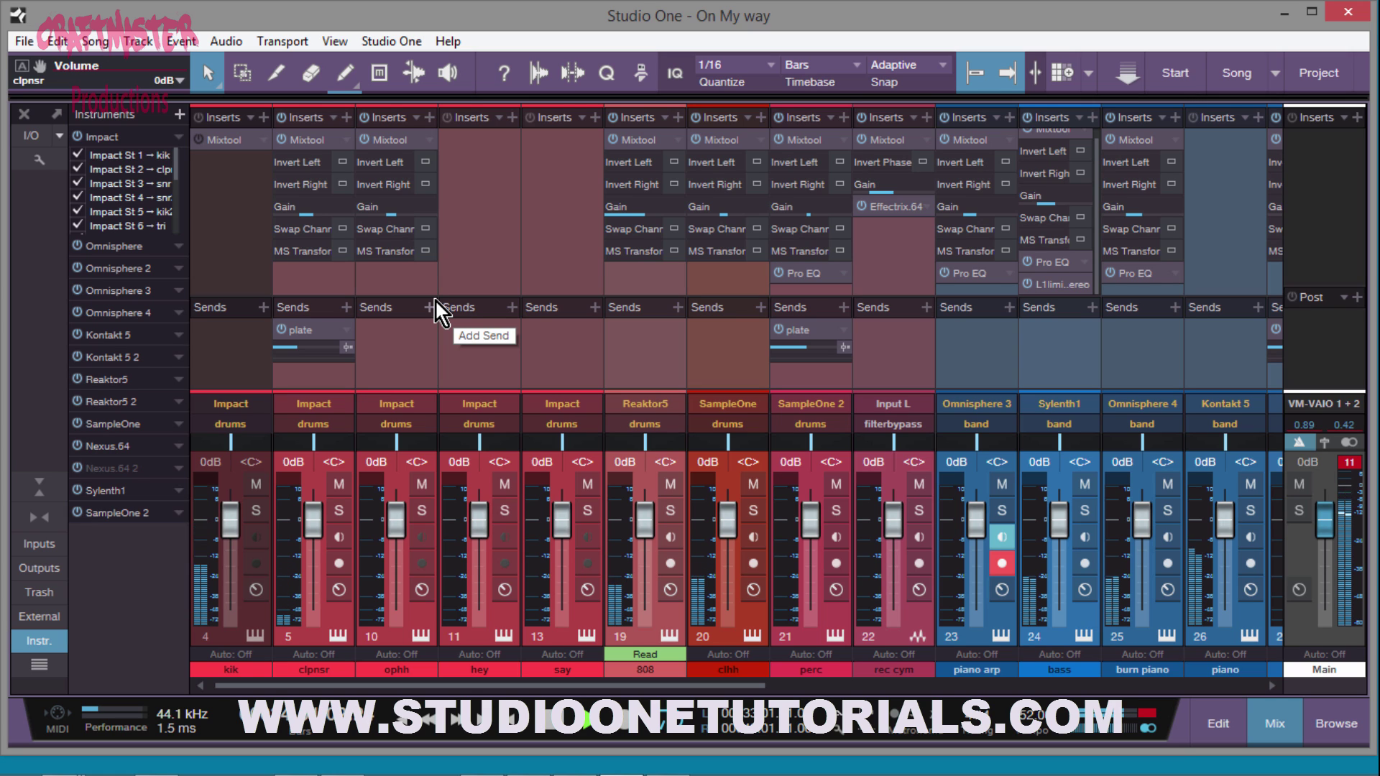
{"action": "left_click", "coordinate": [421, 511]}
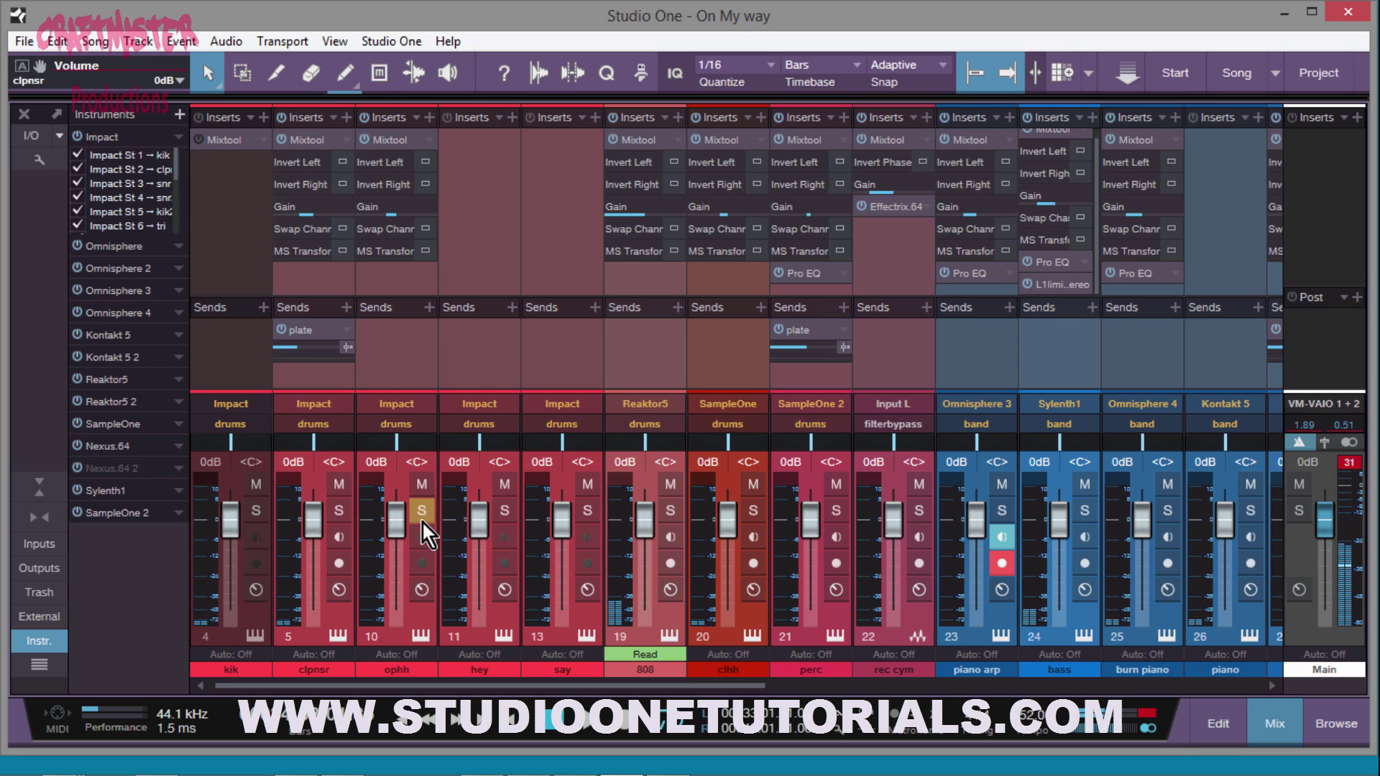
{"action": "left_click", "coordinate": [423, 519]}
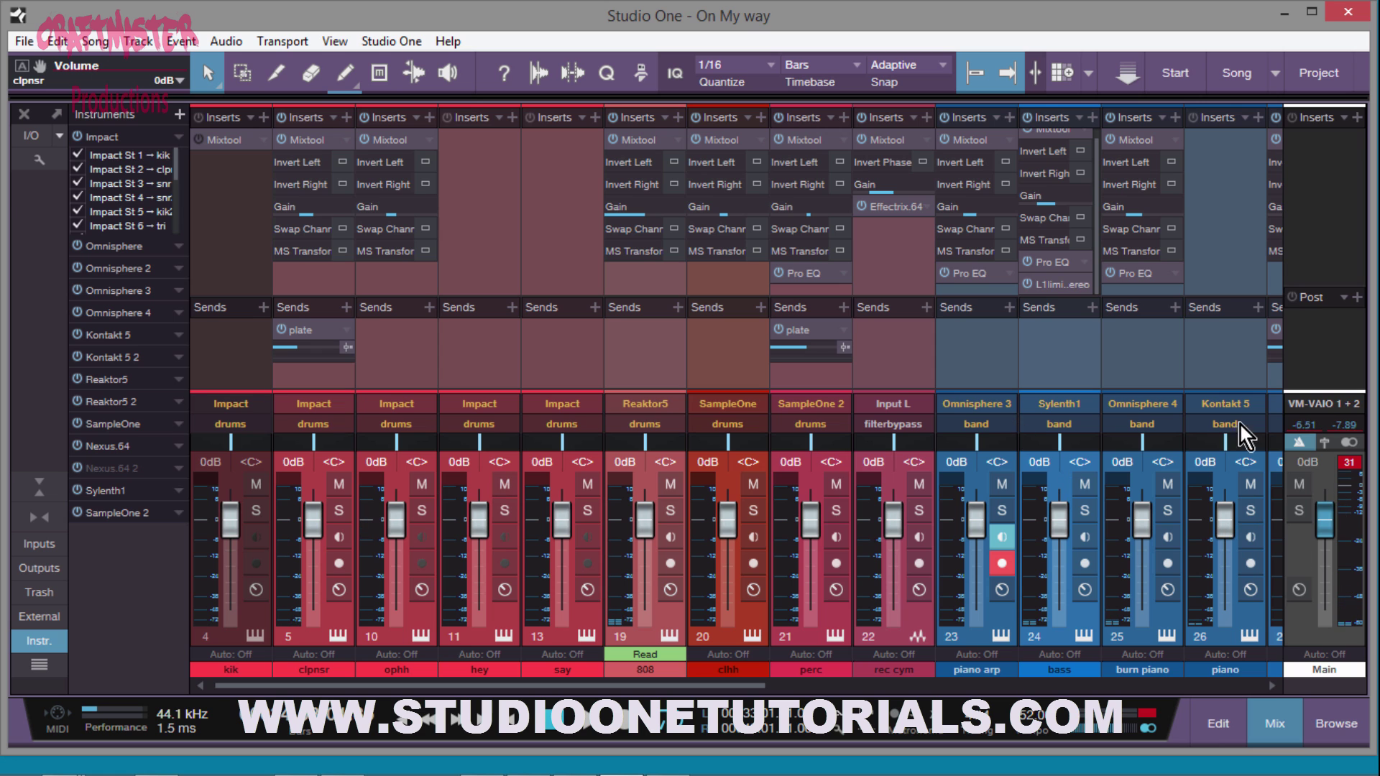
{"action": "left_click", "coordinate": [41, 490]}
{"action": "left_click", "coordinate": [42, 490]}
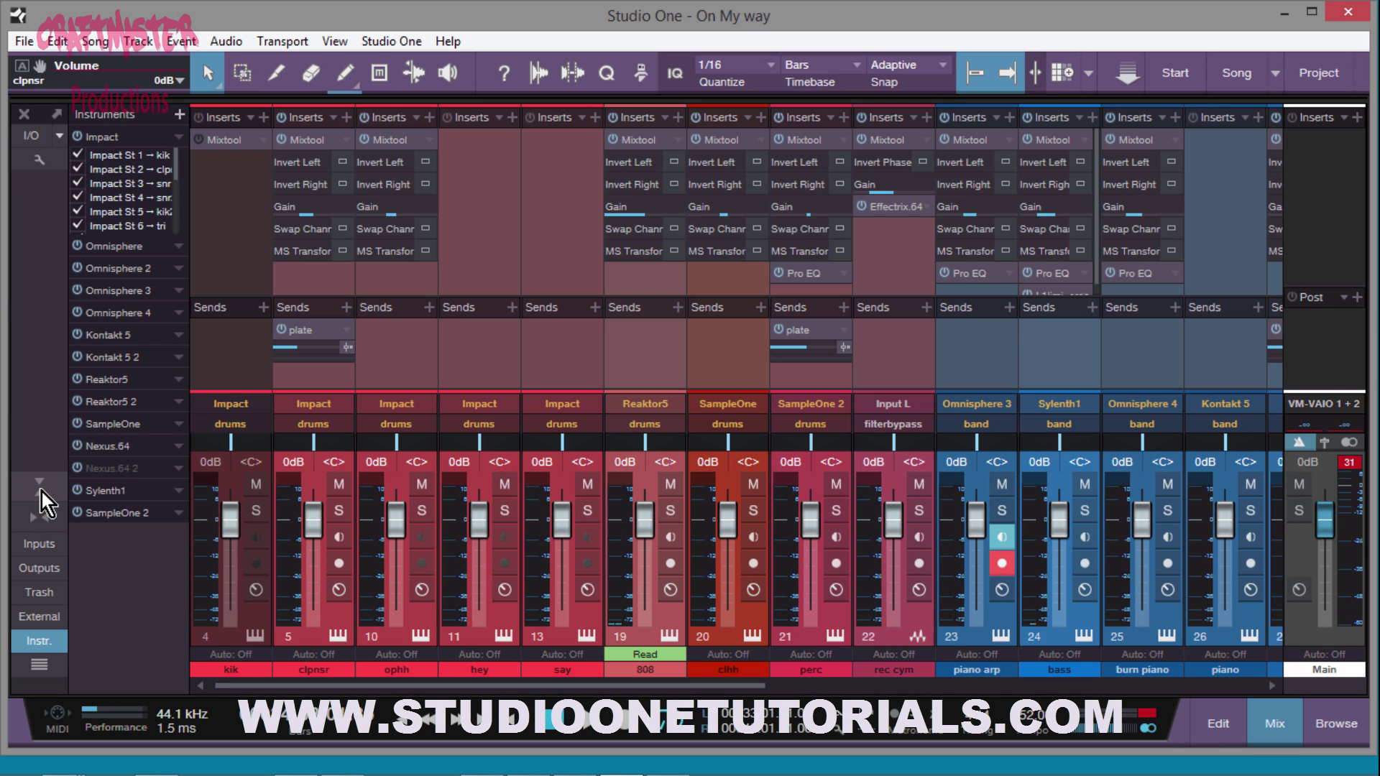
Step: Switch to narrow strips and lower the linked instrument faders from kik during playback
{"action": "left_click", "coordinate": [29, 515]}
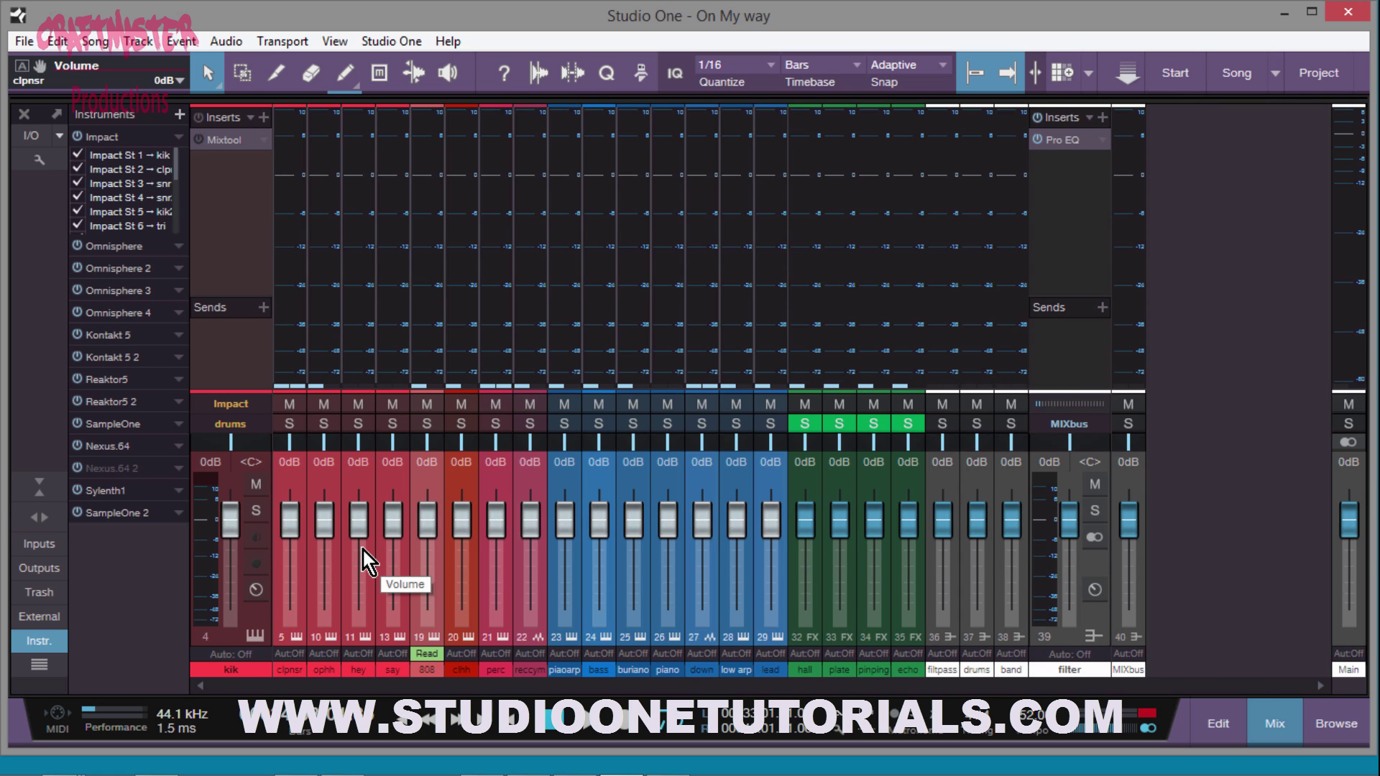
{"action": "key", "text": "space"}
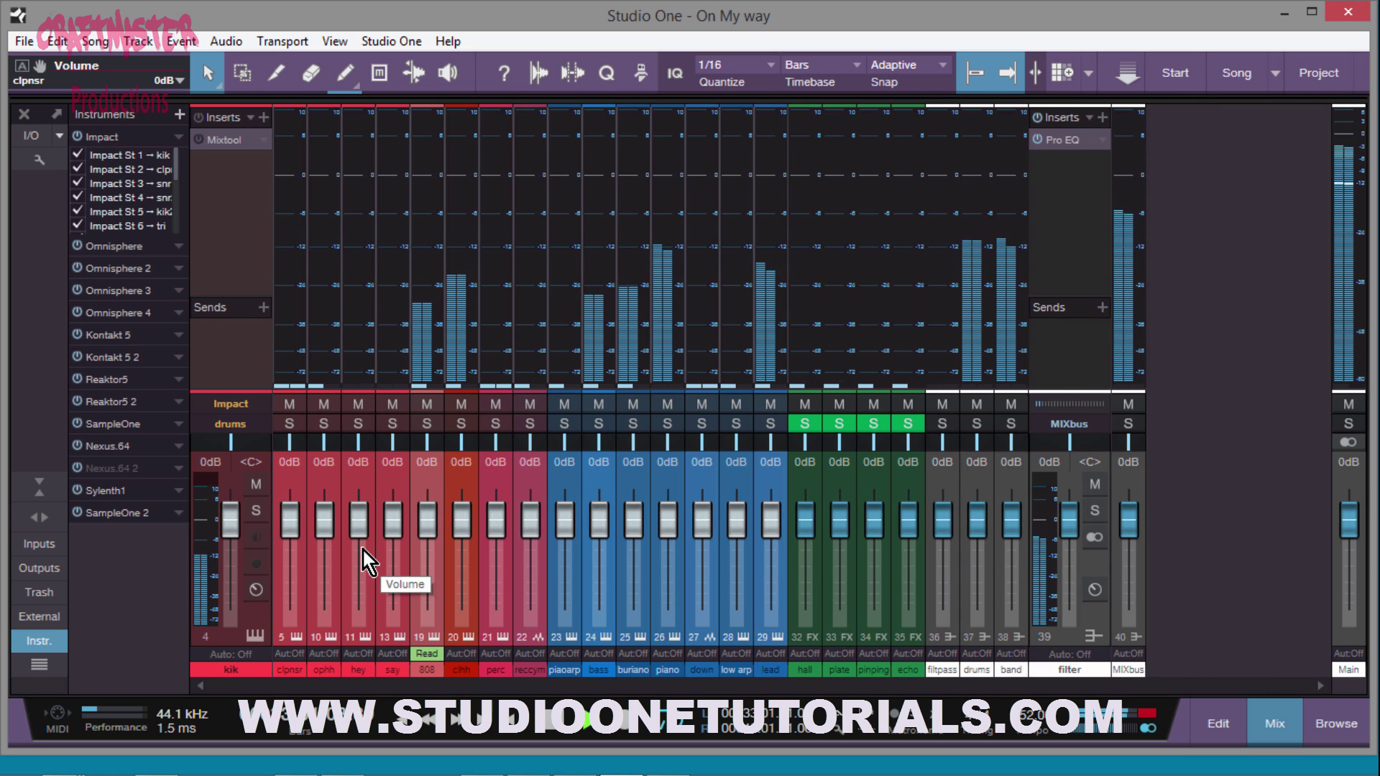
{"action": "left_click", "coordinate": [254, 618]}
{"action": "left_click_drag", "start_coordinate": [239, 530], "coordinate": [234, 544]}
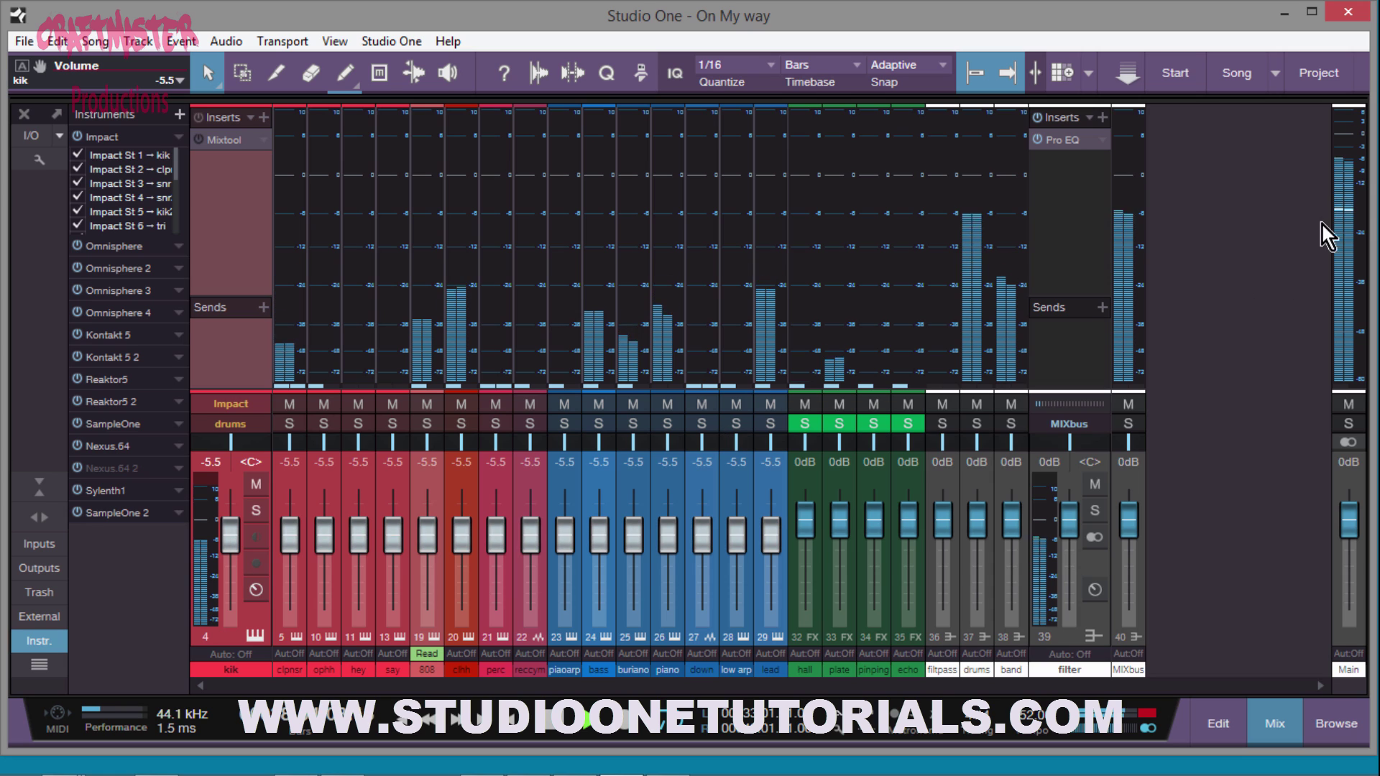
Step: Set the linked instrument faders to -7.0 dB, then briefly replay to check Main
{"action": "key", "text": "space"}
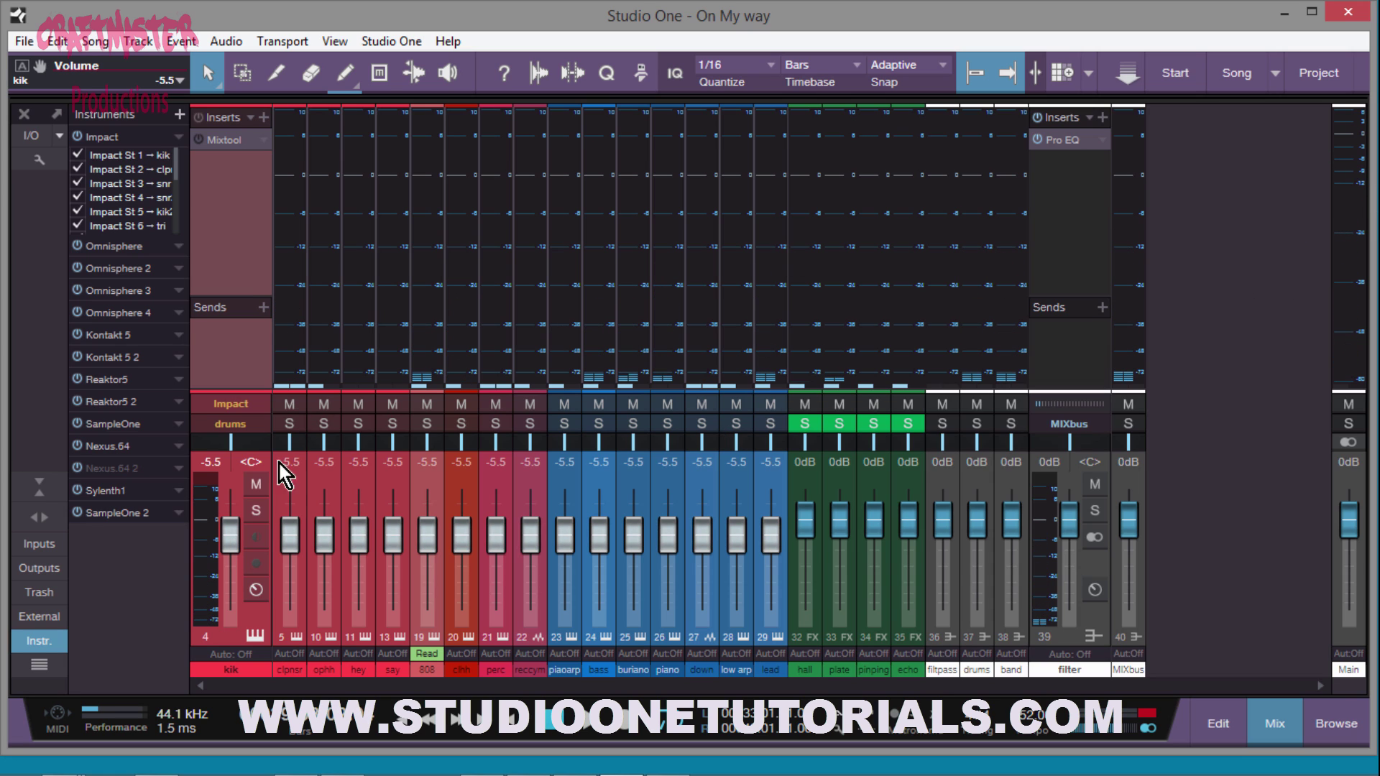
{"action": "left_click_drag", "start_coordinate": [240, 546], "coordinate": [234, 551]}
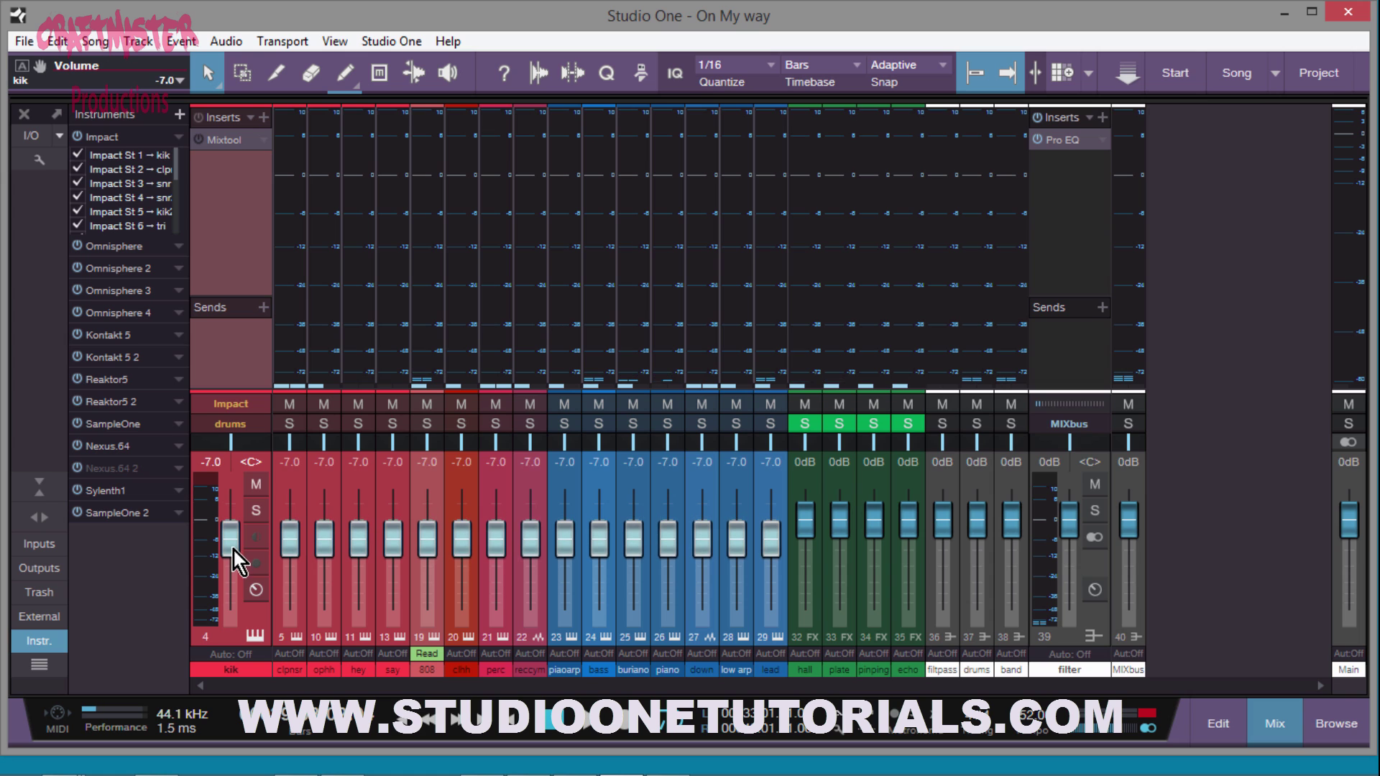
{"action": "key", "text": "space"}
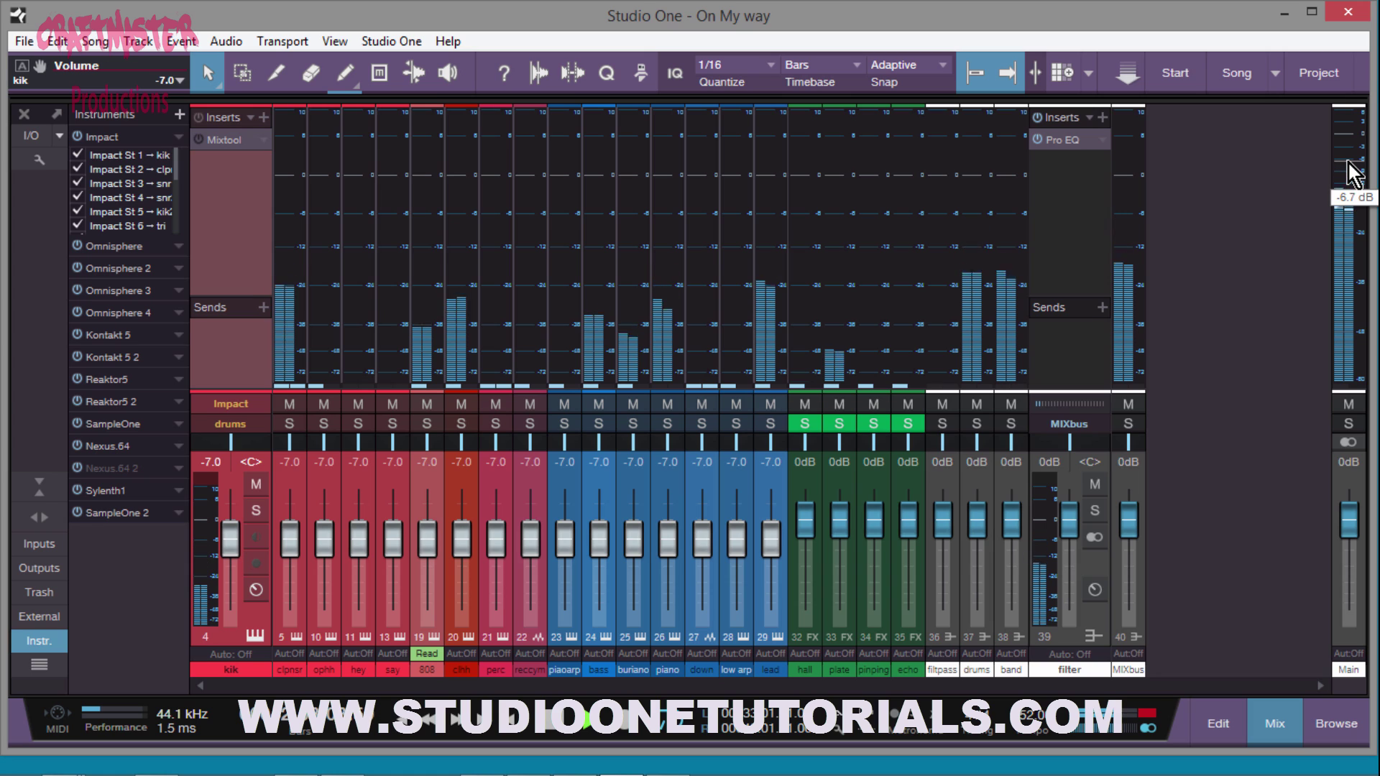
{"action": "key", "text": "space"}
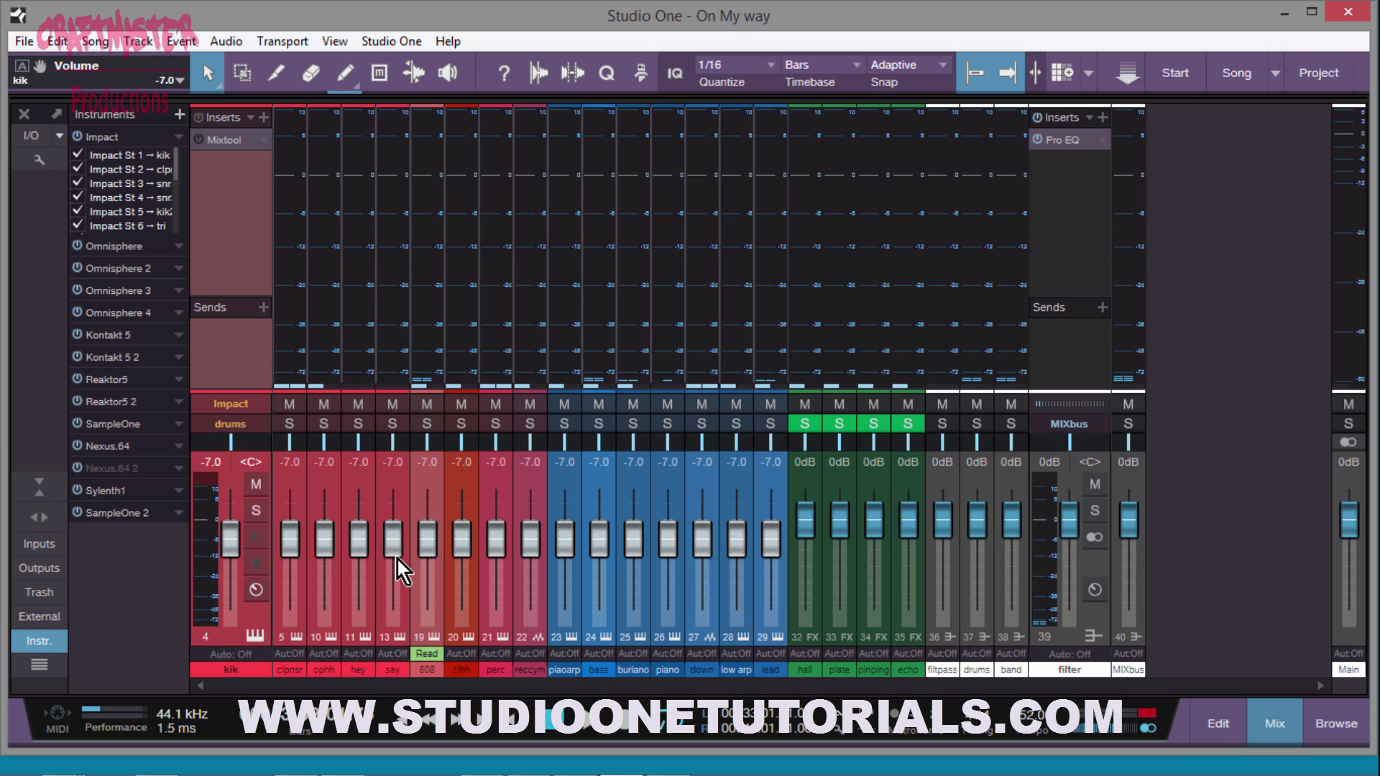
Step: Check the kik Mixtool gain in its editor, then expand clpnsr's inserts and sends
{"action": "right_click", "coordinate": [254, 563]}
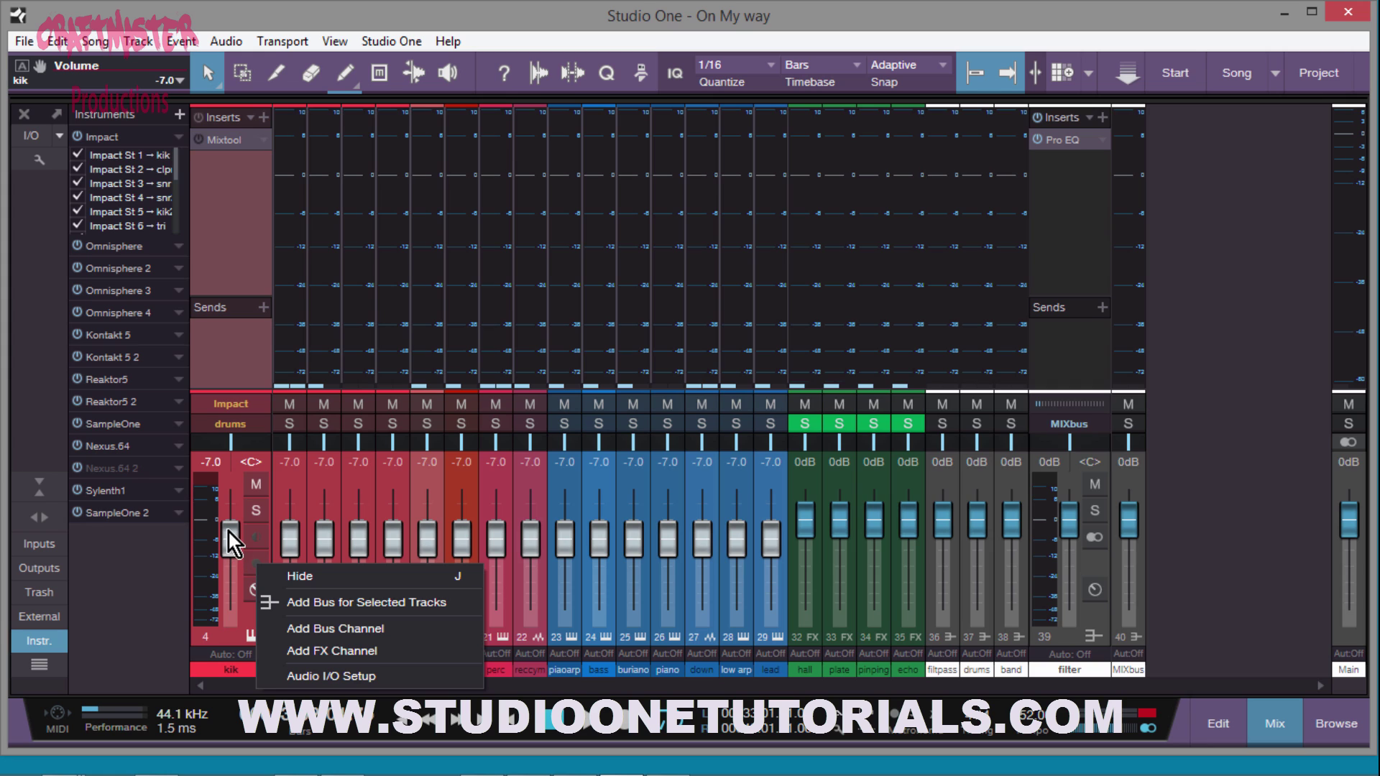
{"action": "left_click", "coordinate": [227, 537]}
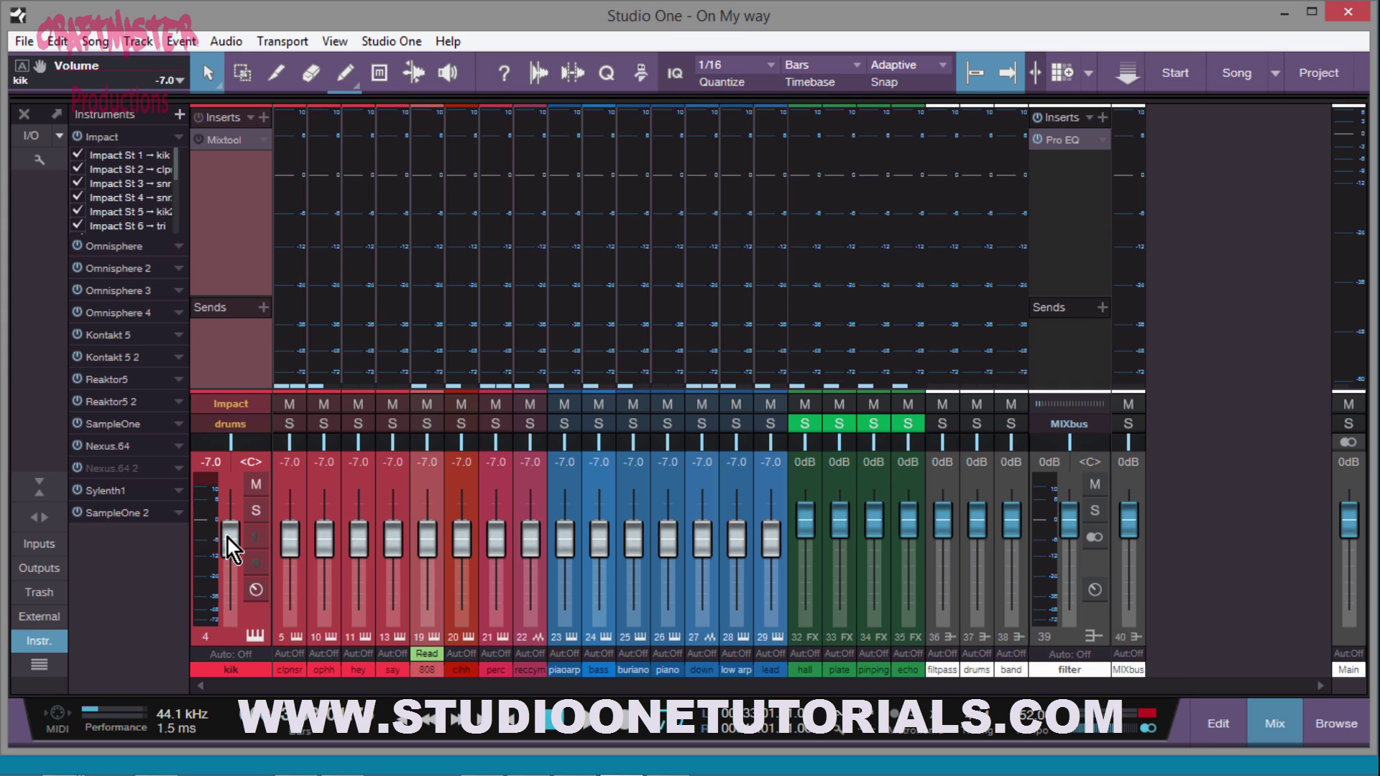
{"action": "left_click", "coordinate": [246, 146]}
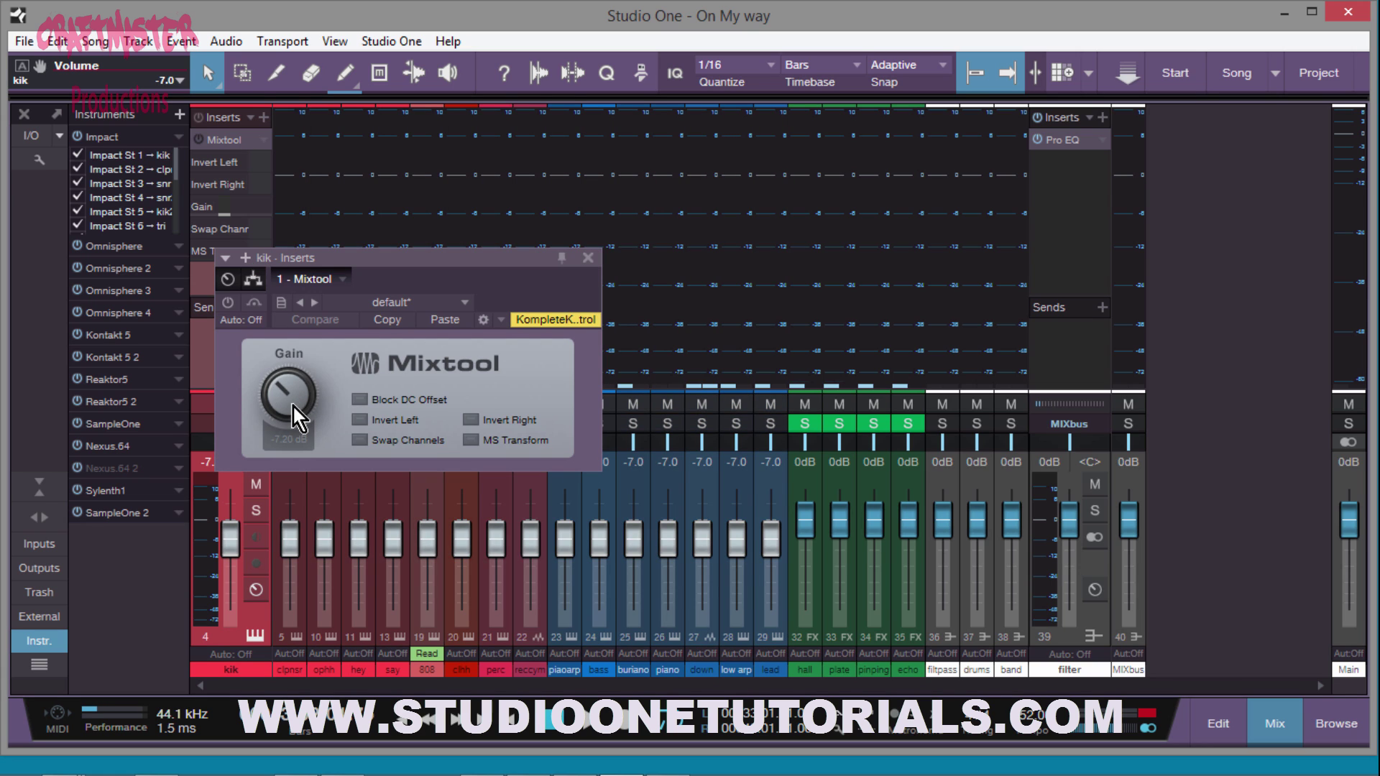
{"action": "left_click", "coordinate": [588, 258]}
{"action": "double_click", "coordinate": [306, 603]}
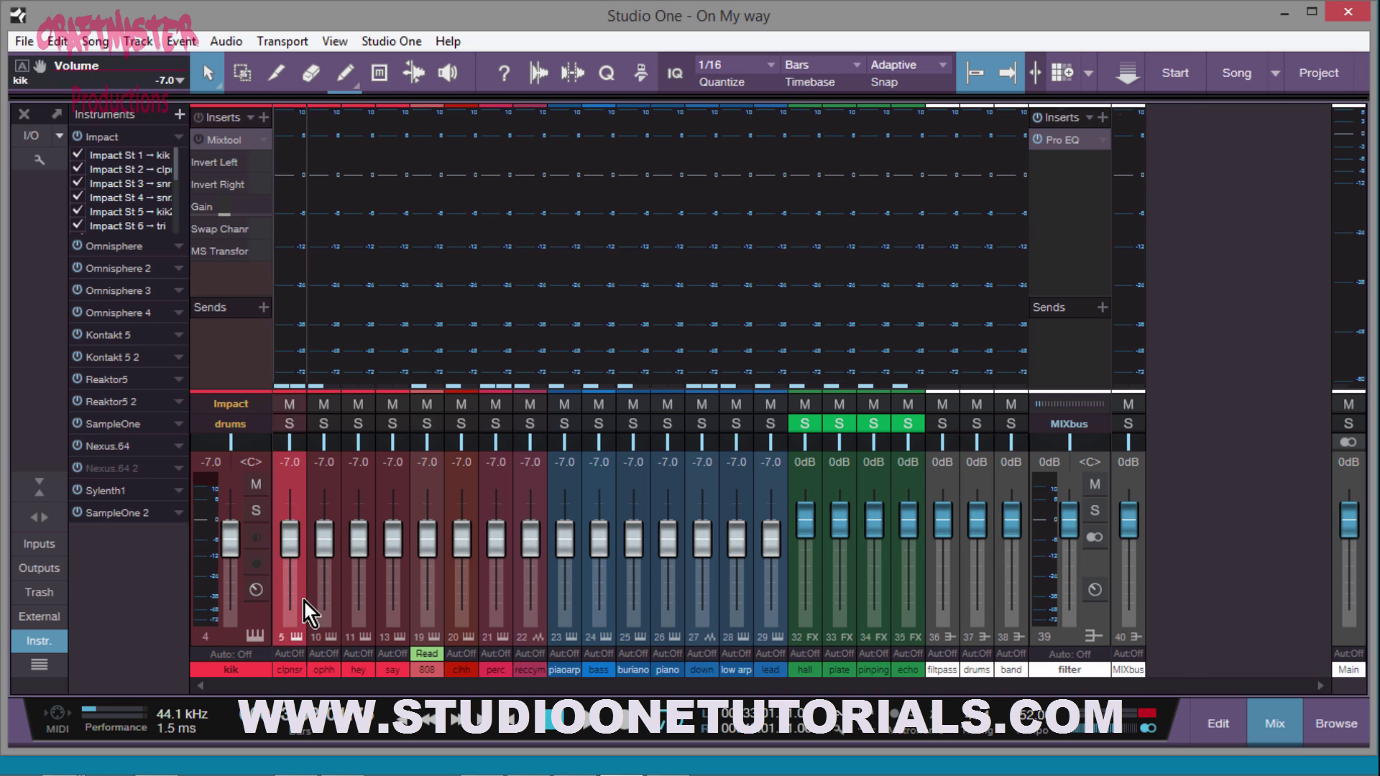
Step: In wide strips, copy kik's -7.20 dB Mixtool onto clpnsr and the other selected channels
{"action": "left_click", "coordinate": [32, 510]}
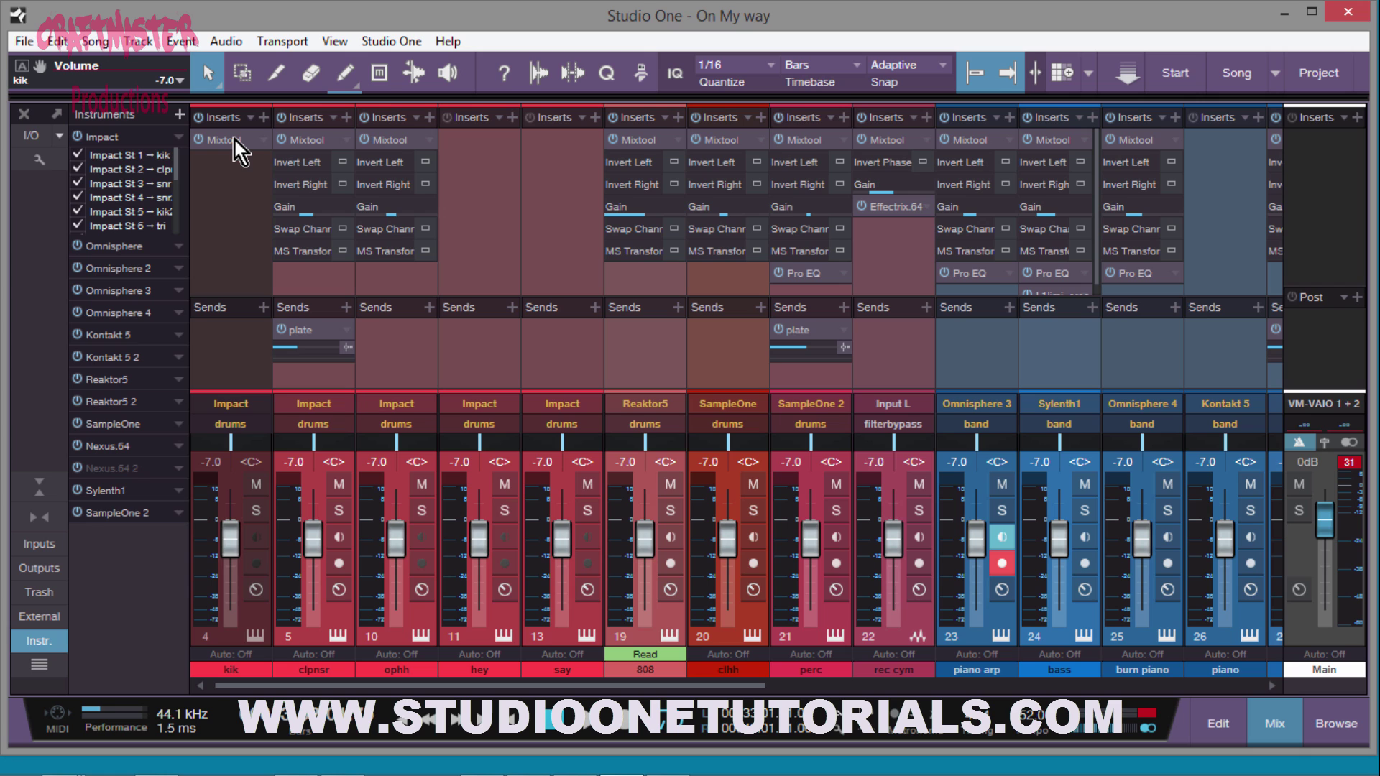
{"action": "left_click_drag", "start_coordinate": [236, 141], "coordinate": [299, 271]}
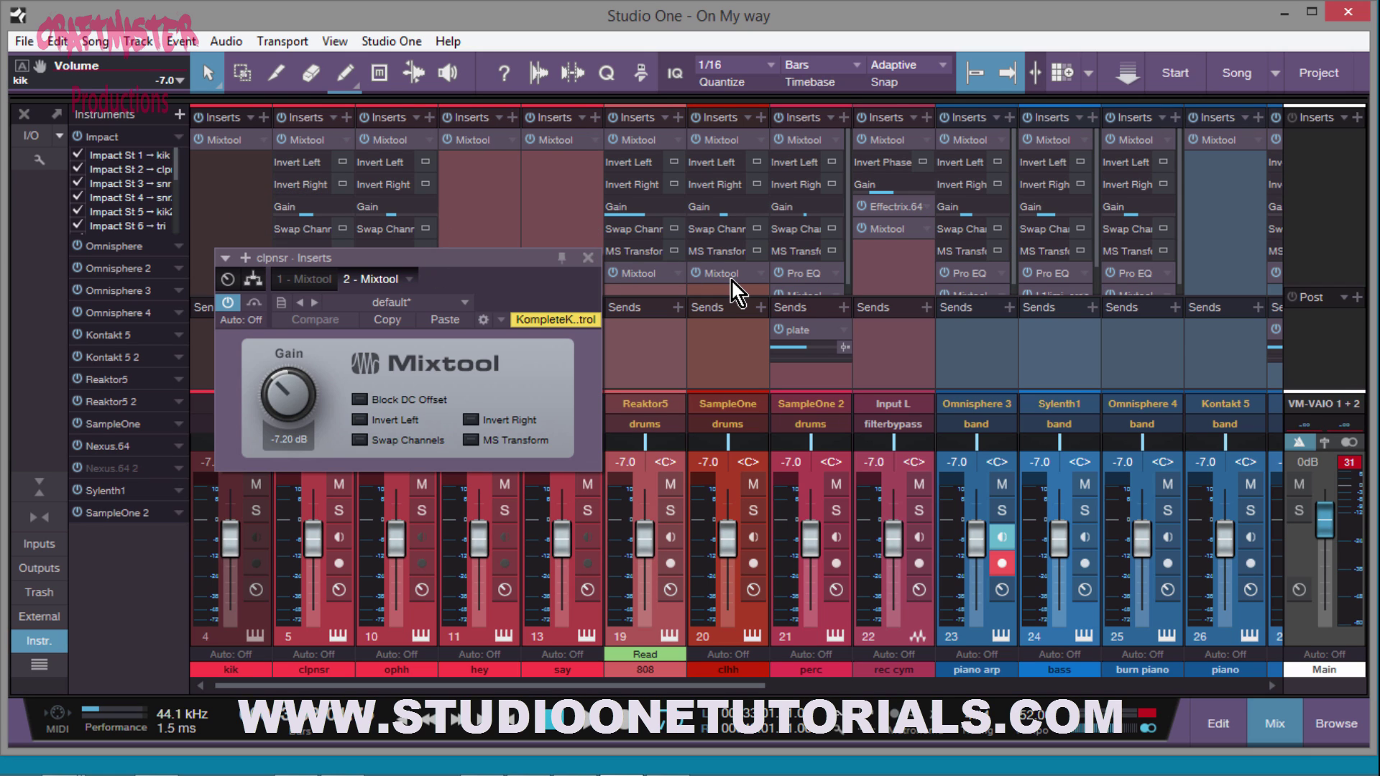
{"action": "left_click", "coordinate": [589, 258]}
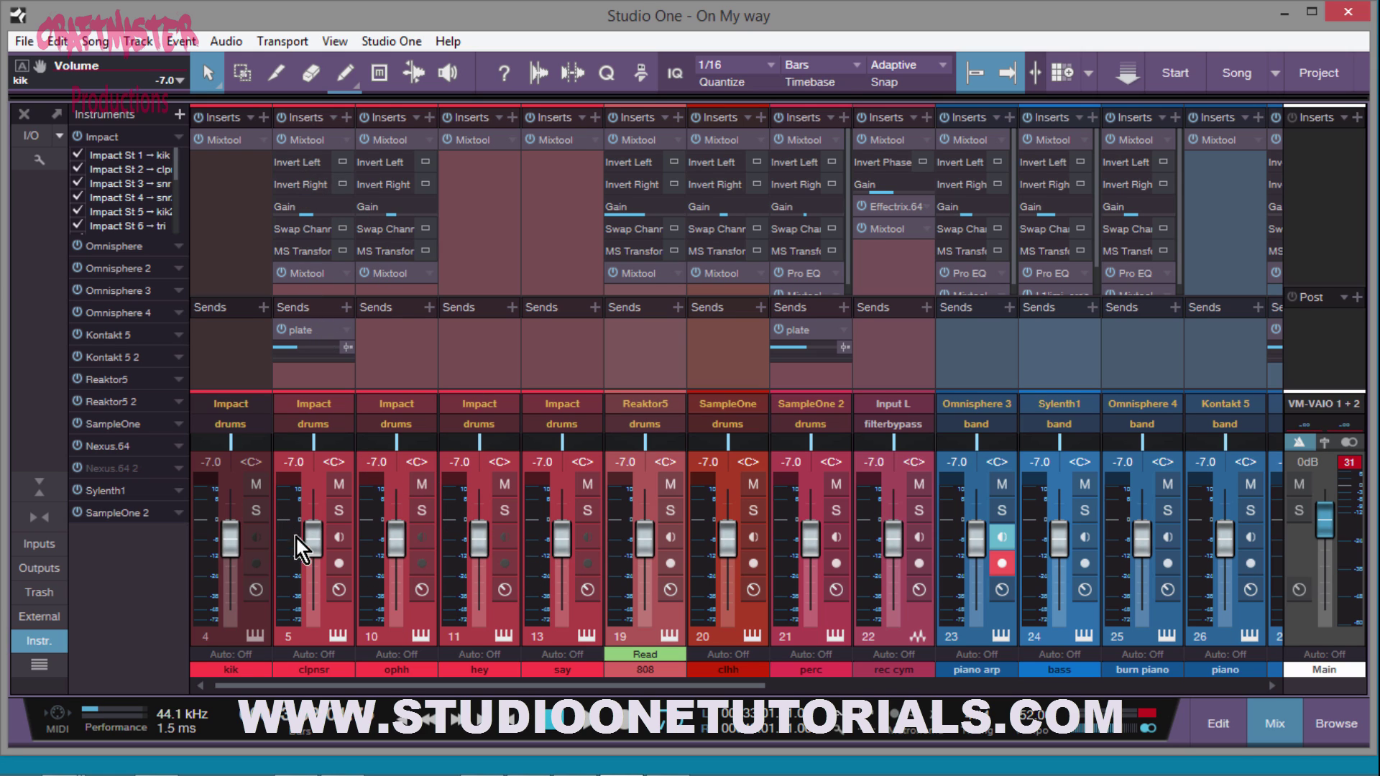
Step: Reset the clpnsr and kik faders to 0 dB, return to narrow strips, and play
{"action": "left_click", "coordinate": [318, 538], "text": "ctrl"}
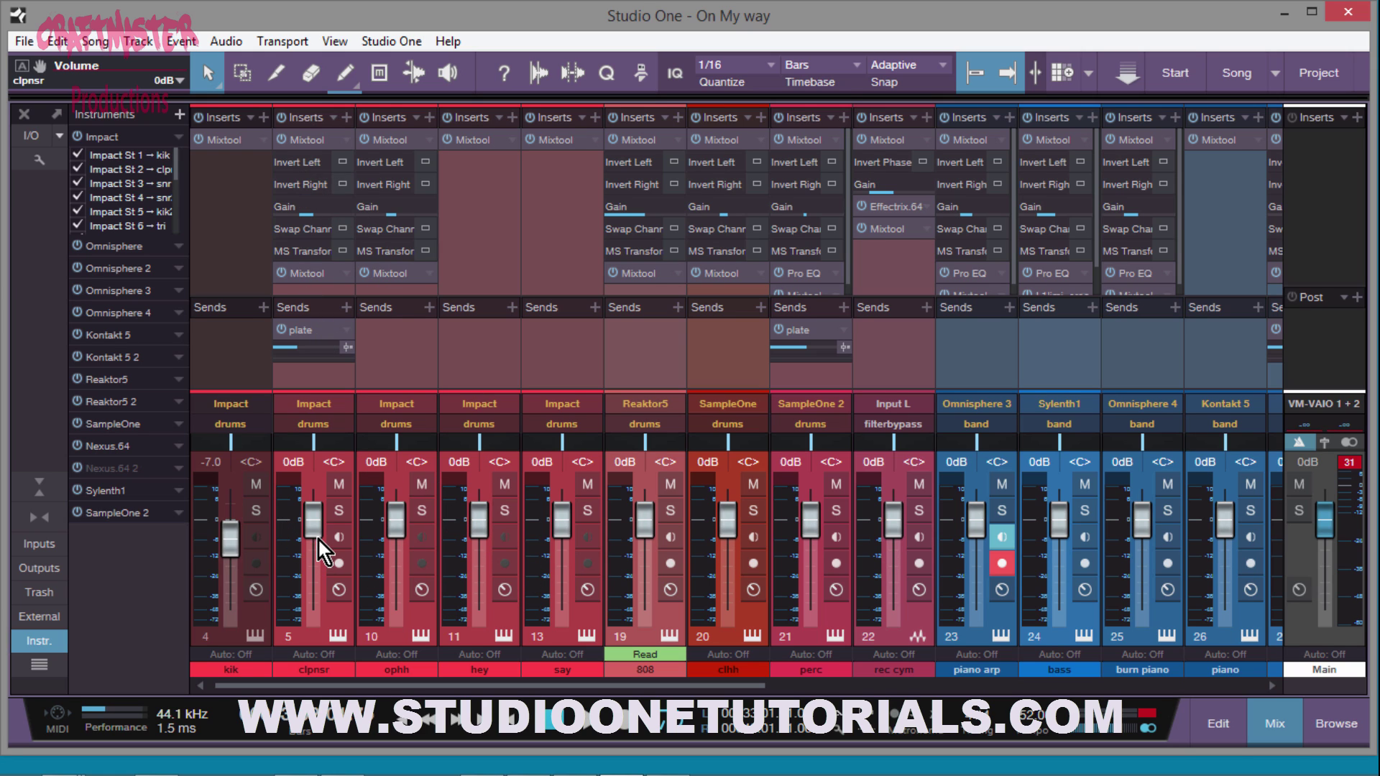
{"action": "left_click", "coordinate": [226, 536], "text": "ctrl"}
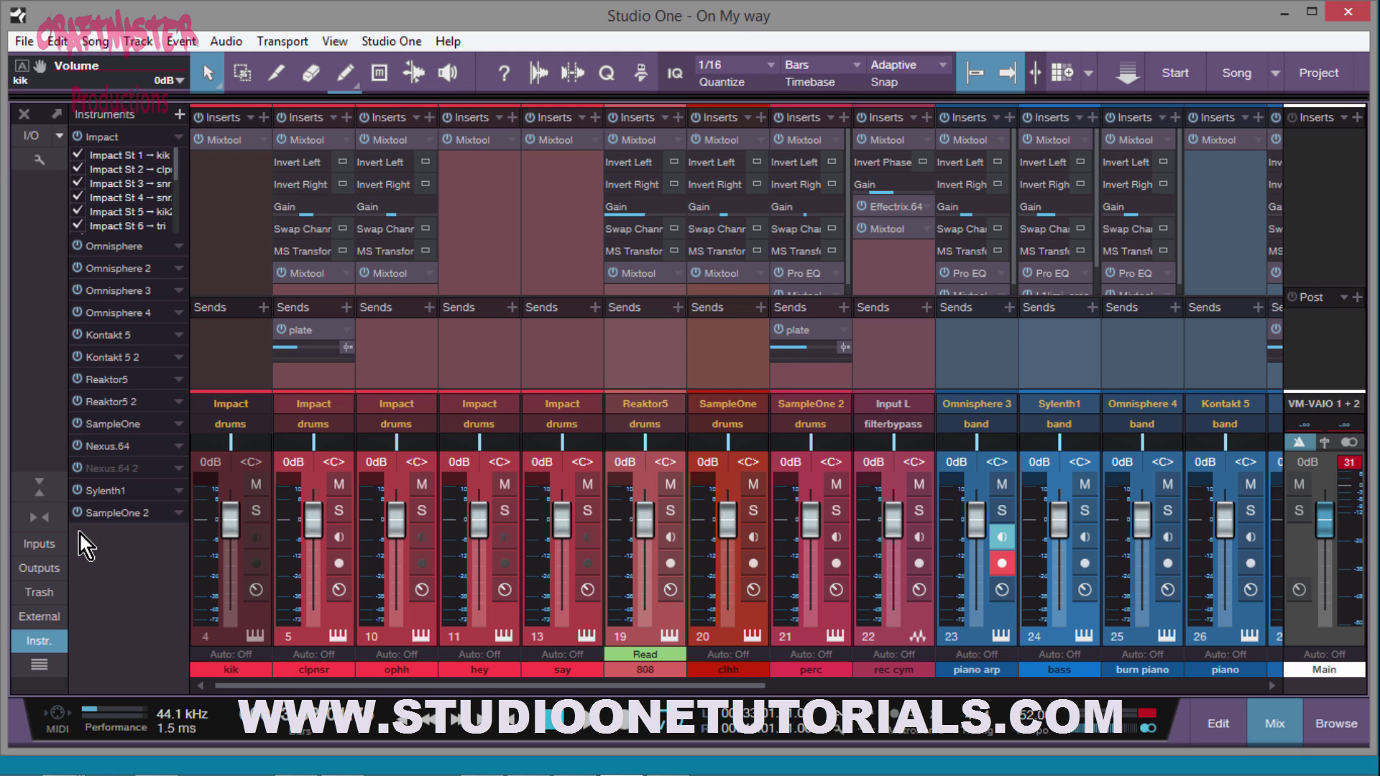
{"action": "left_click", "coordinate": [46, 521]}
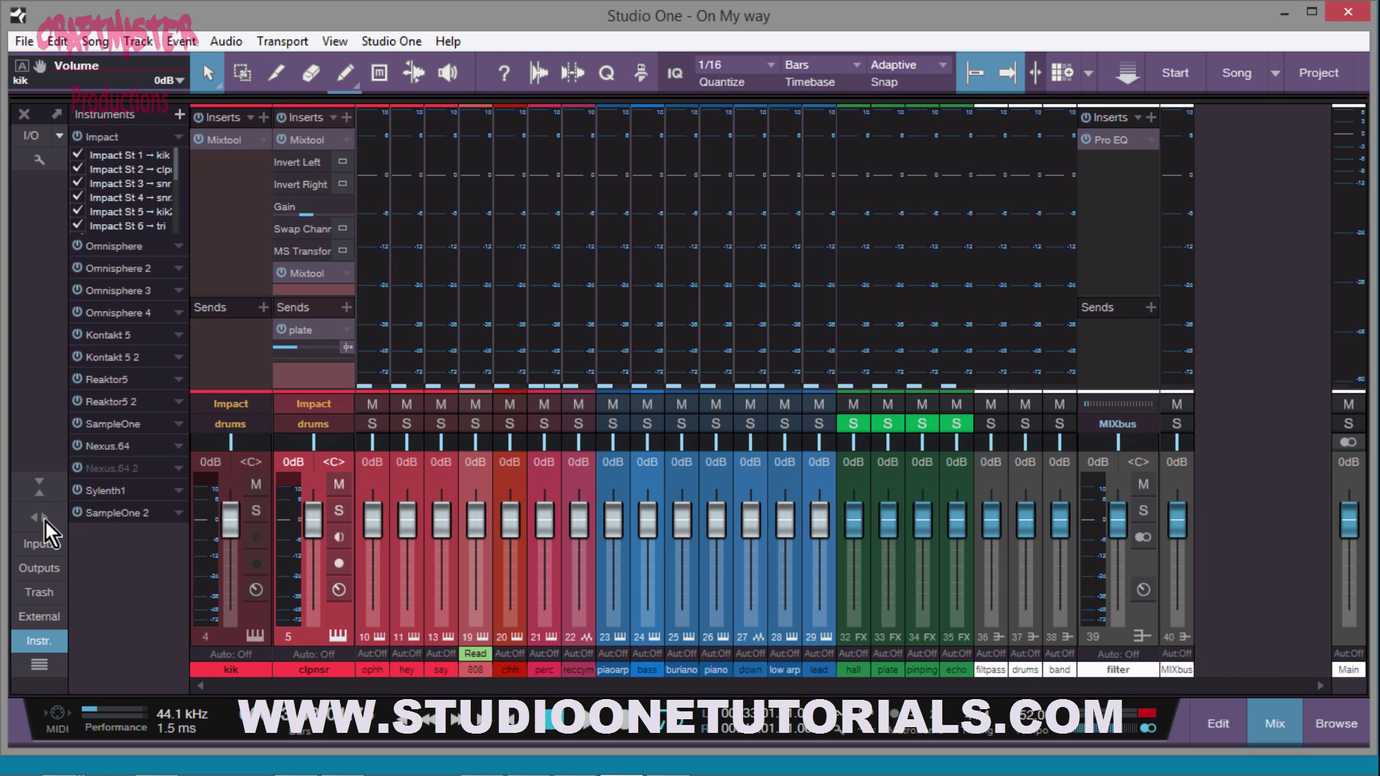
{"action": "key", "text": "space"}
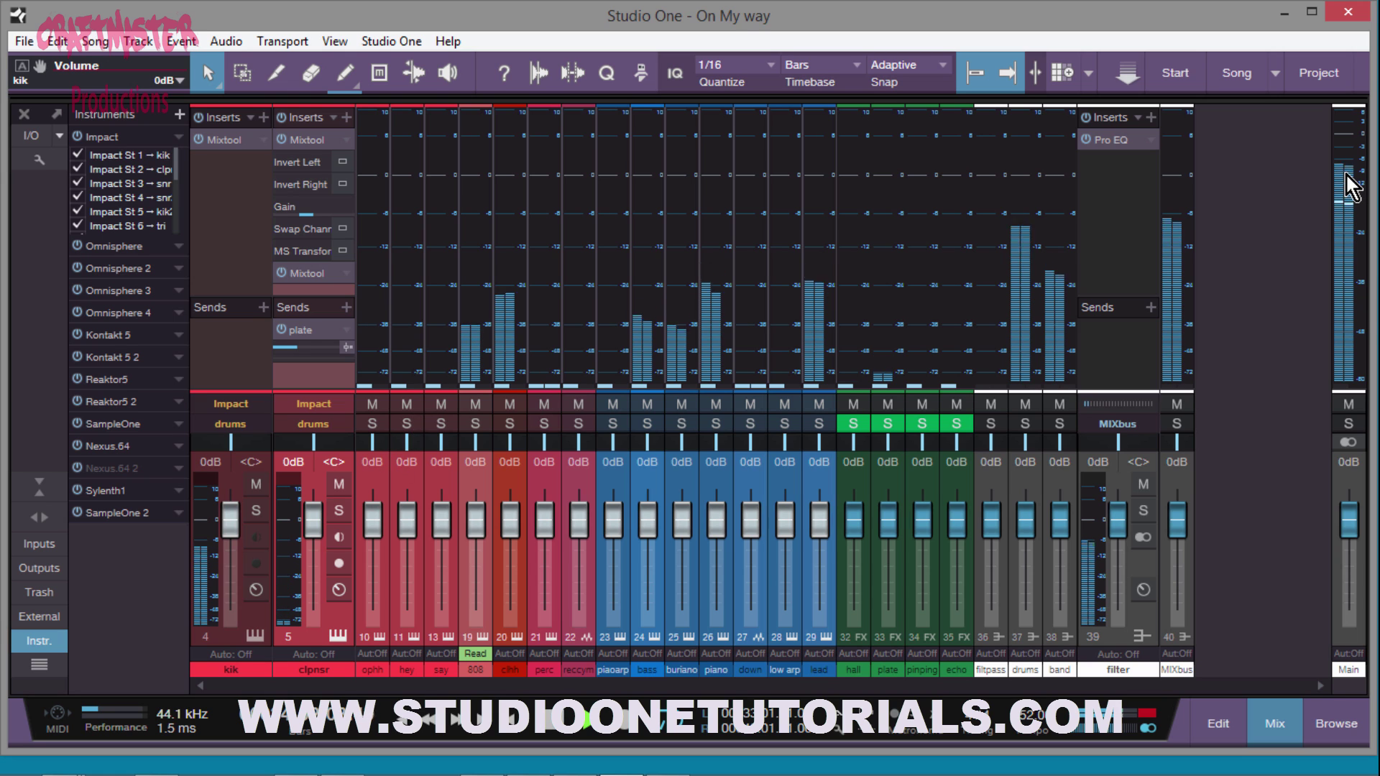
Step: Collapse the expanded clpnsr and kik channels
{"action": "mouse_move", "coordinate": [1346, 175]}
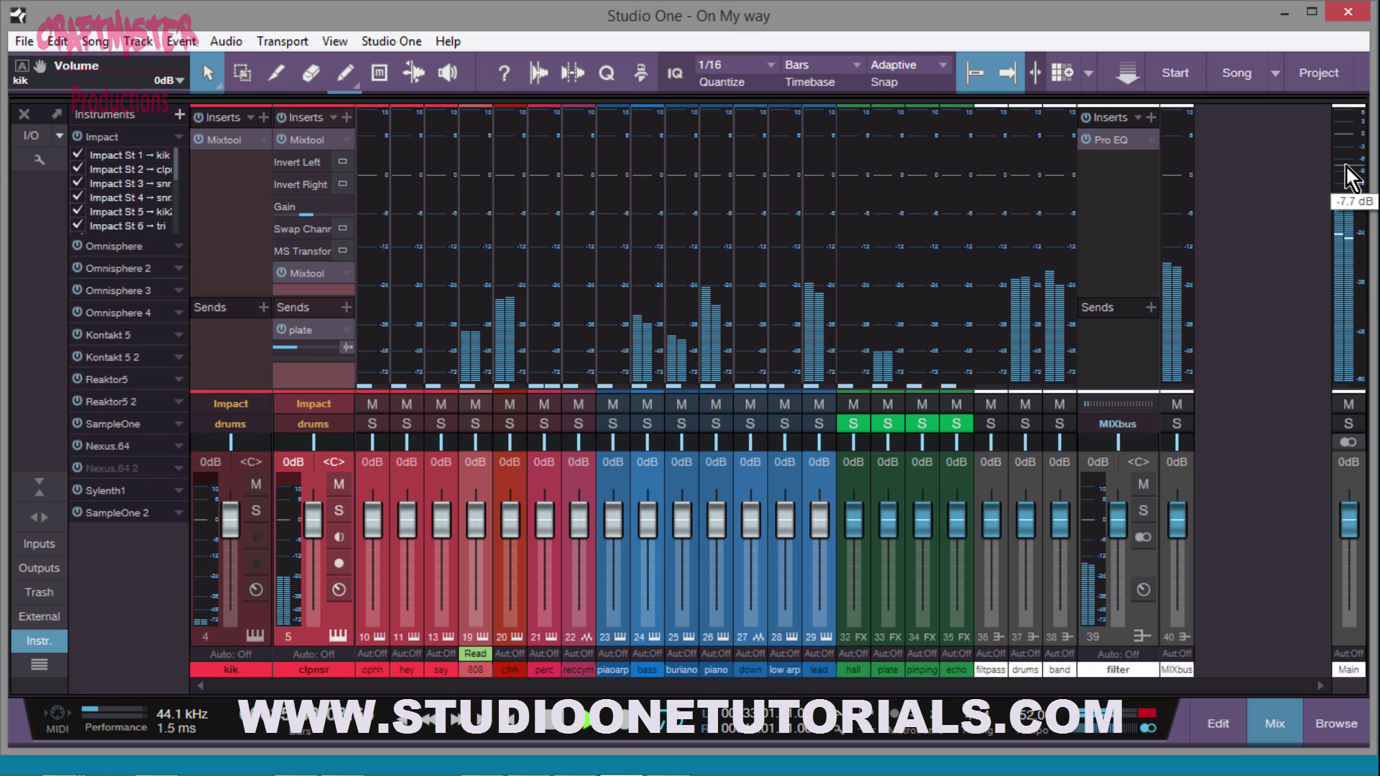
{"action": "left_click", "coordinate": [338, 617]}
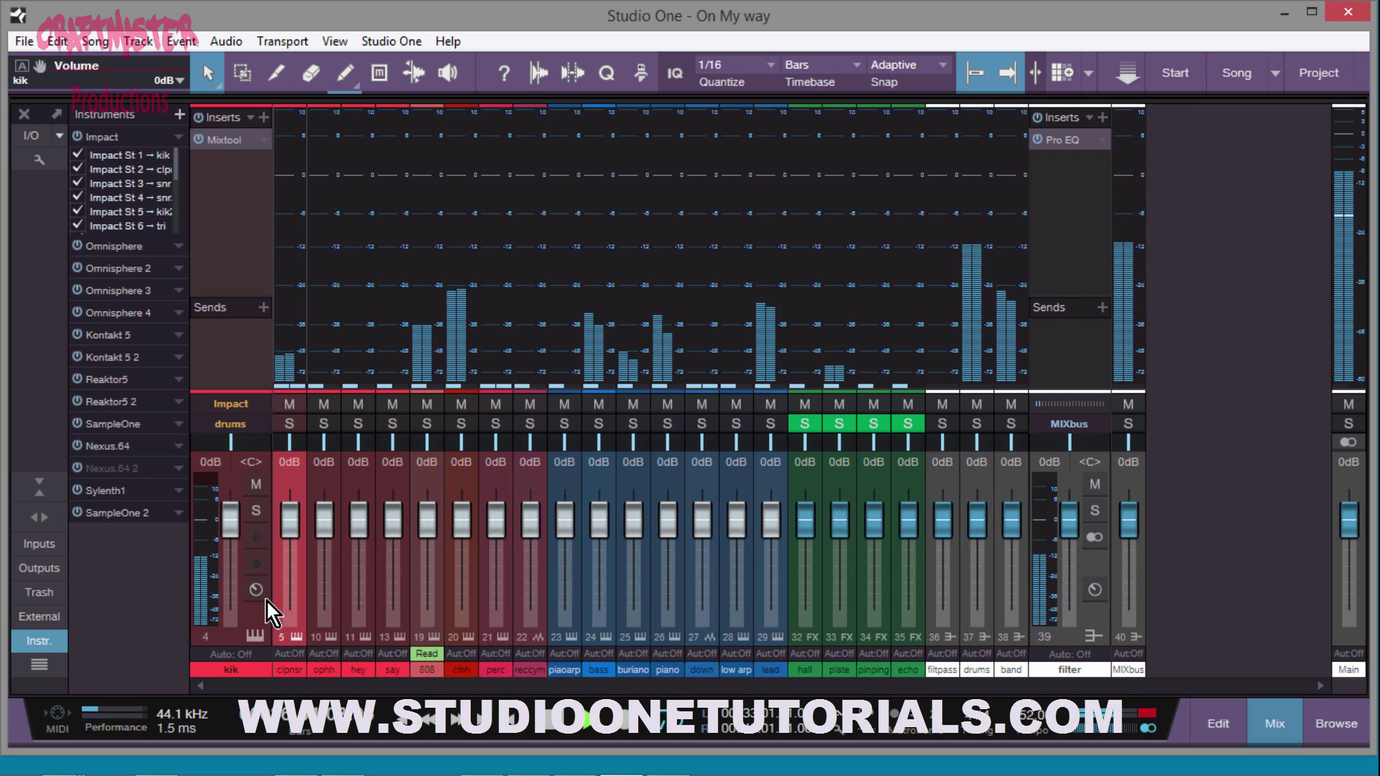
{"action": "left_click", "coordinate": [251, 613]}
{"action": "mouse_move", "coordinate": [669, 437]}
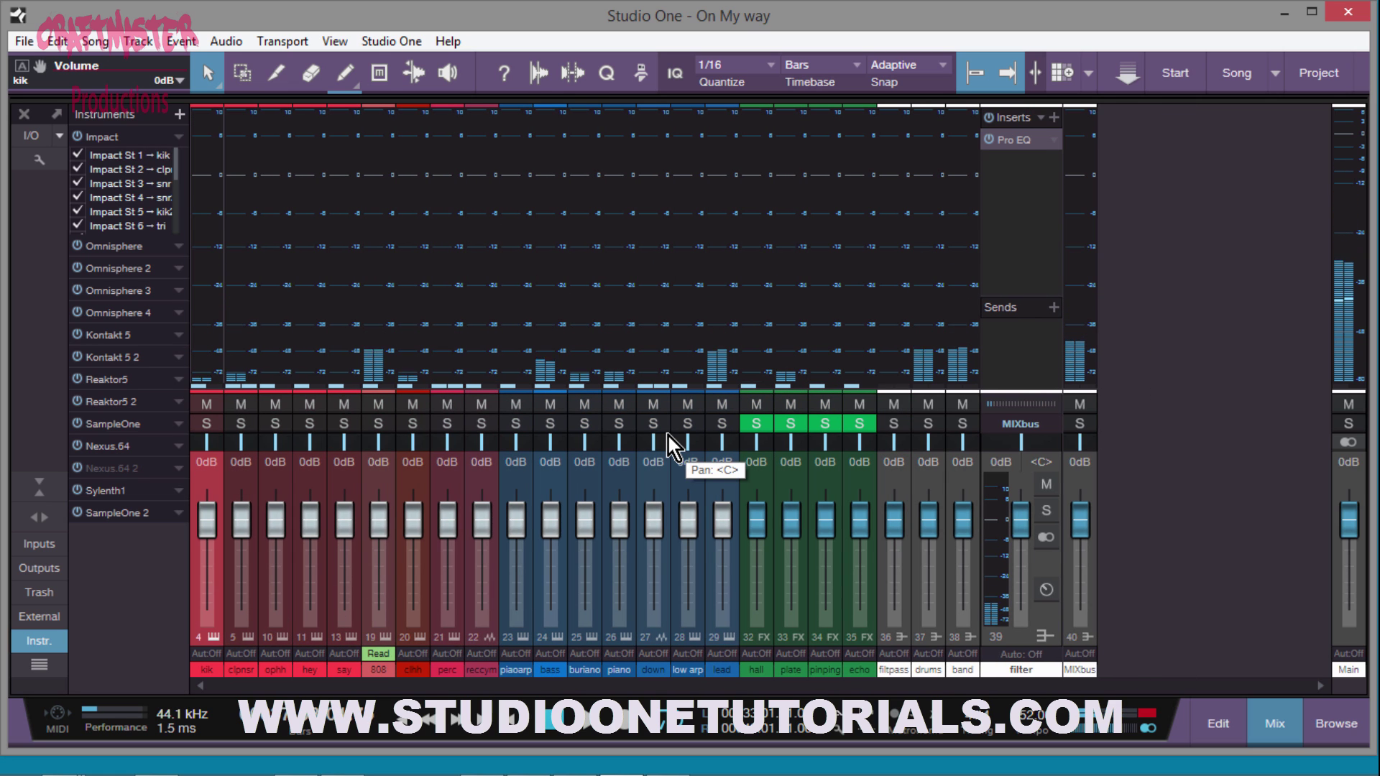